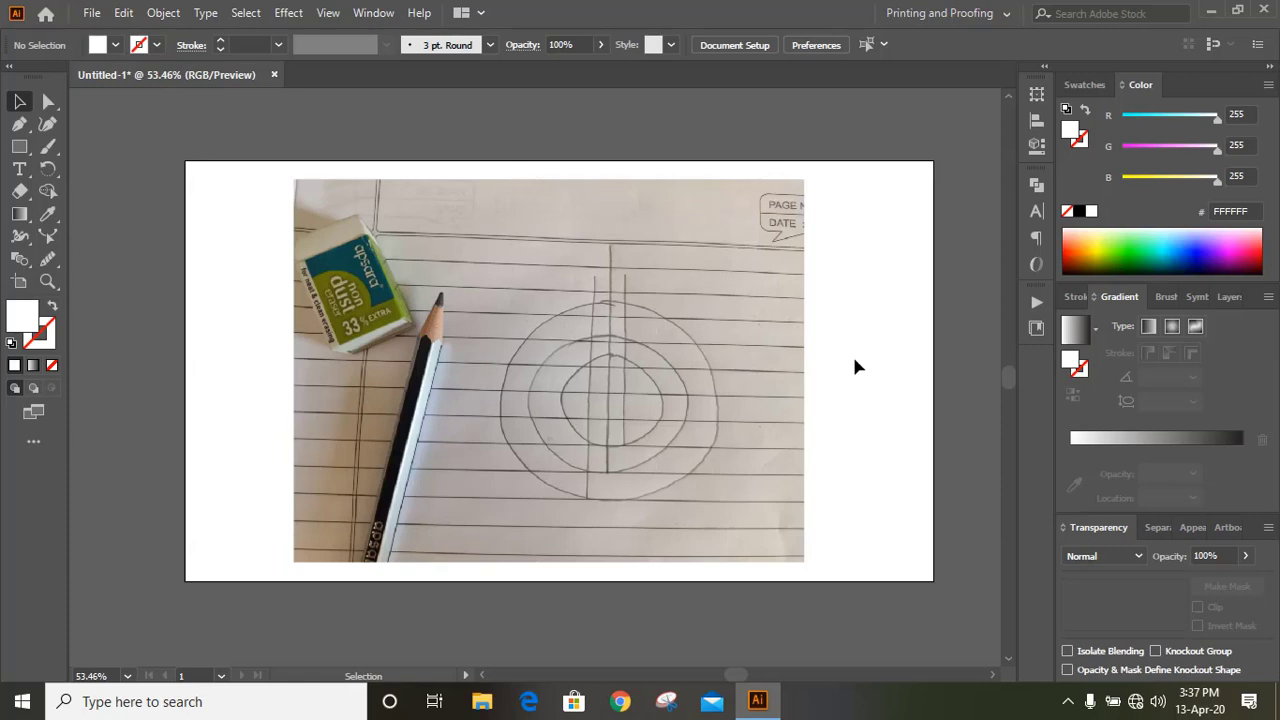
- Select the placed pencil-sketch photo and open the Object menu's lock commands
click(428, 281)
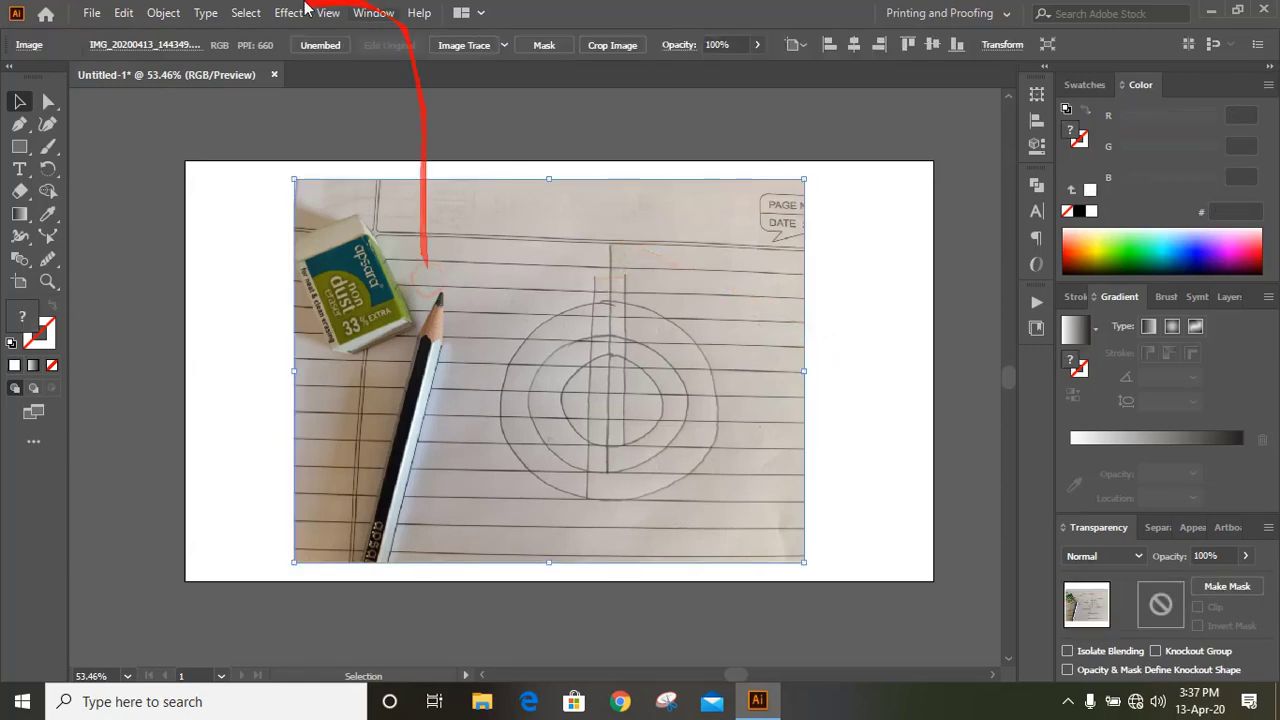
click(150, 10)
- Lock the sketch photo and zoom the view to 100%
mouse_move(330, 140)
click(500, 138)
key(ctrl+1)
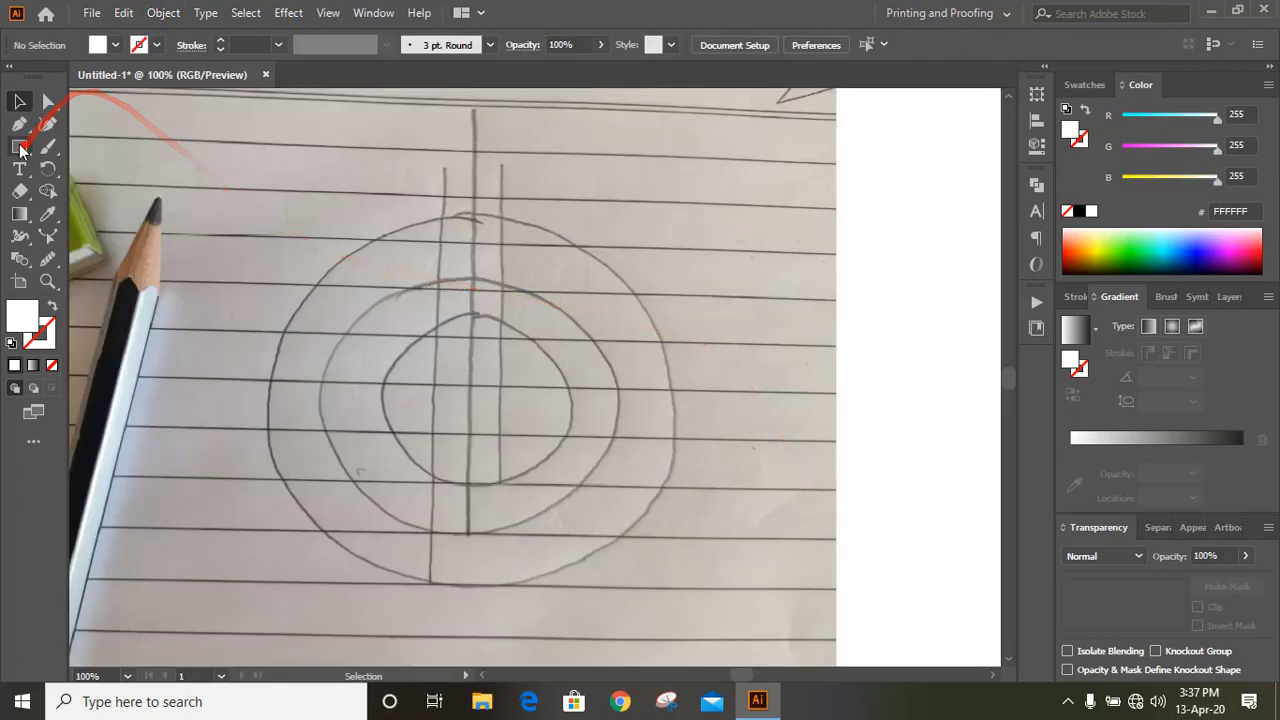
- Draw the inner circle from the sketch's centre with no fill and an EB5600 orange stroke
drag(19, 146, 118, 168)
key(alt+shift)
drag(473, 407, 546, 501)
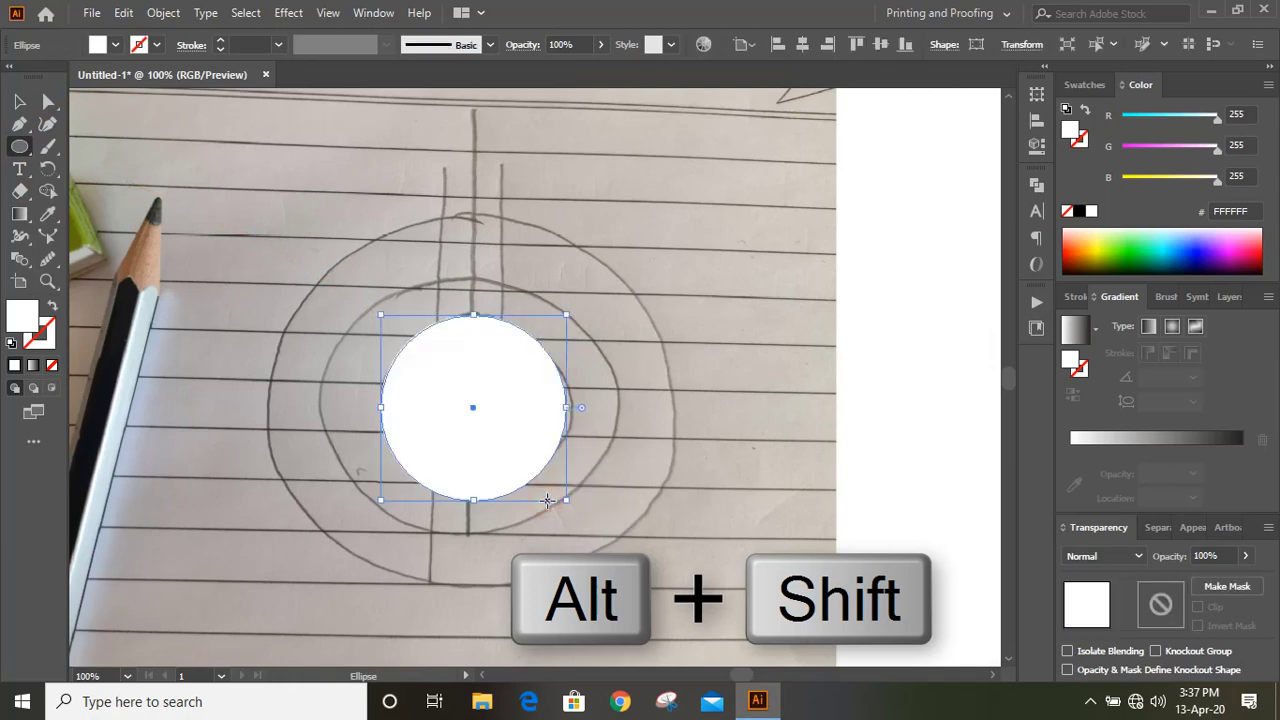
click(52, 365)
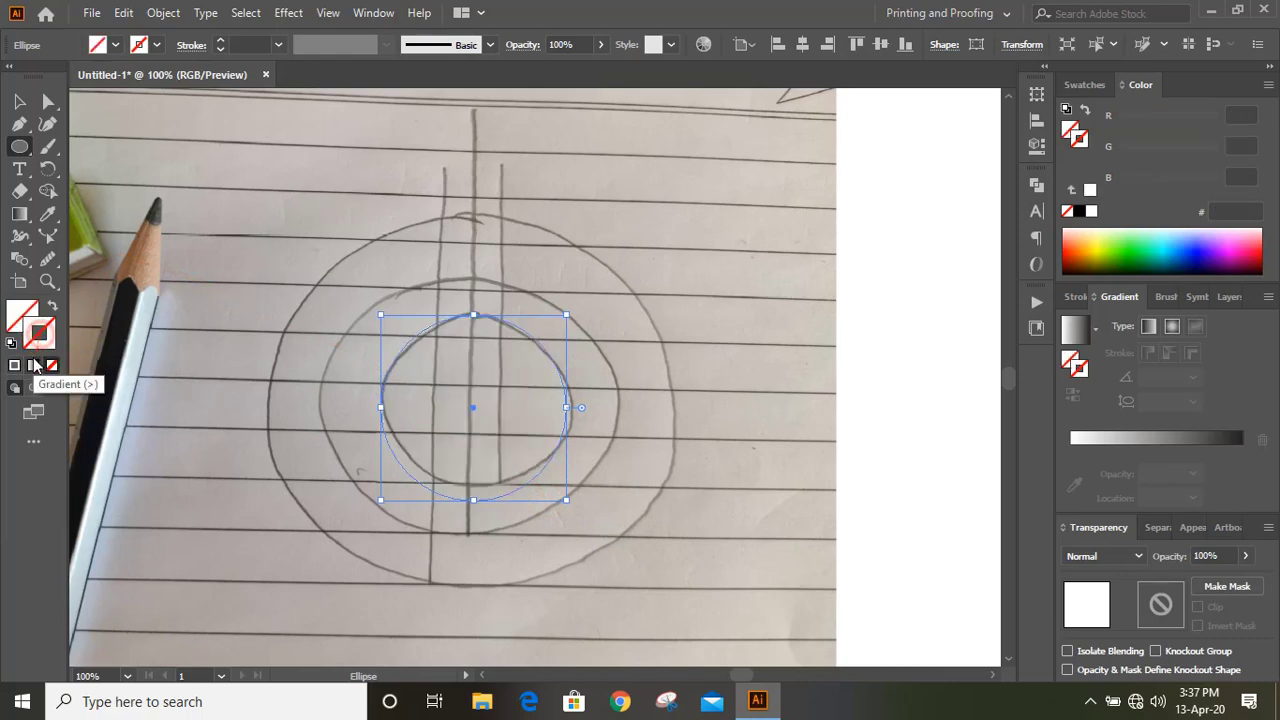
key(x)
click(14, 365)
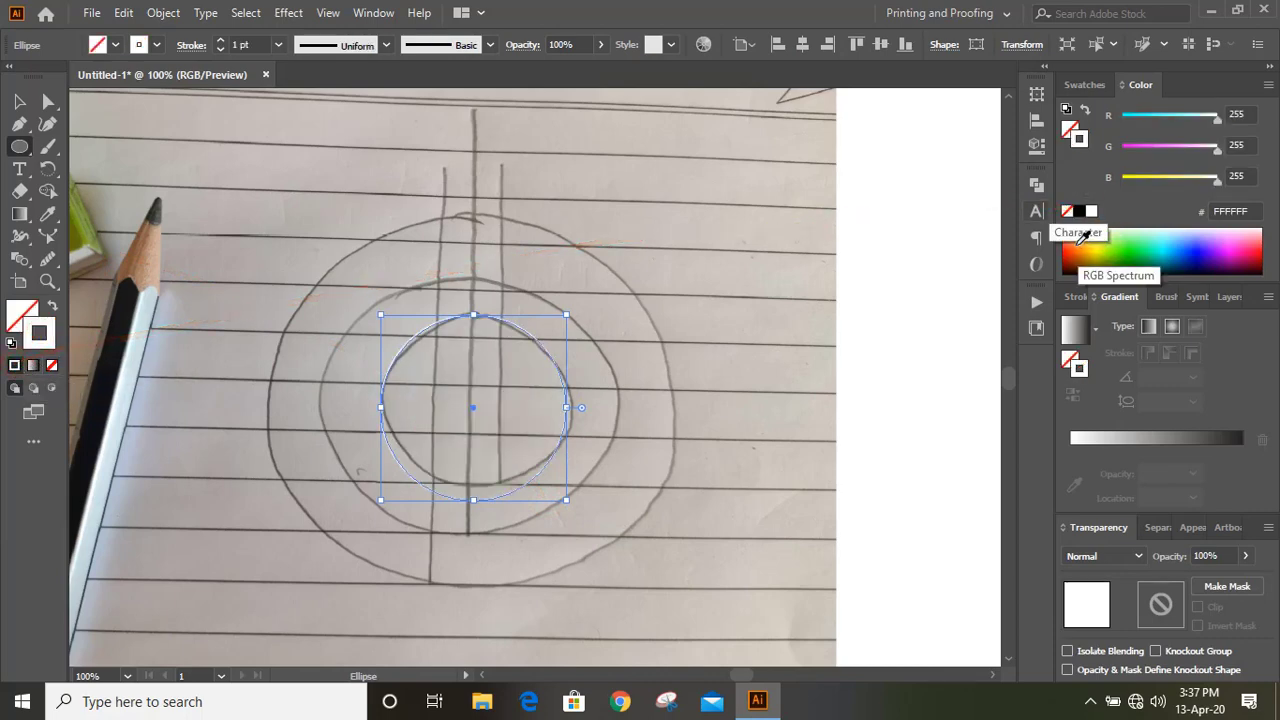
click(1080, 243)
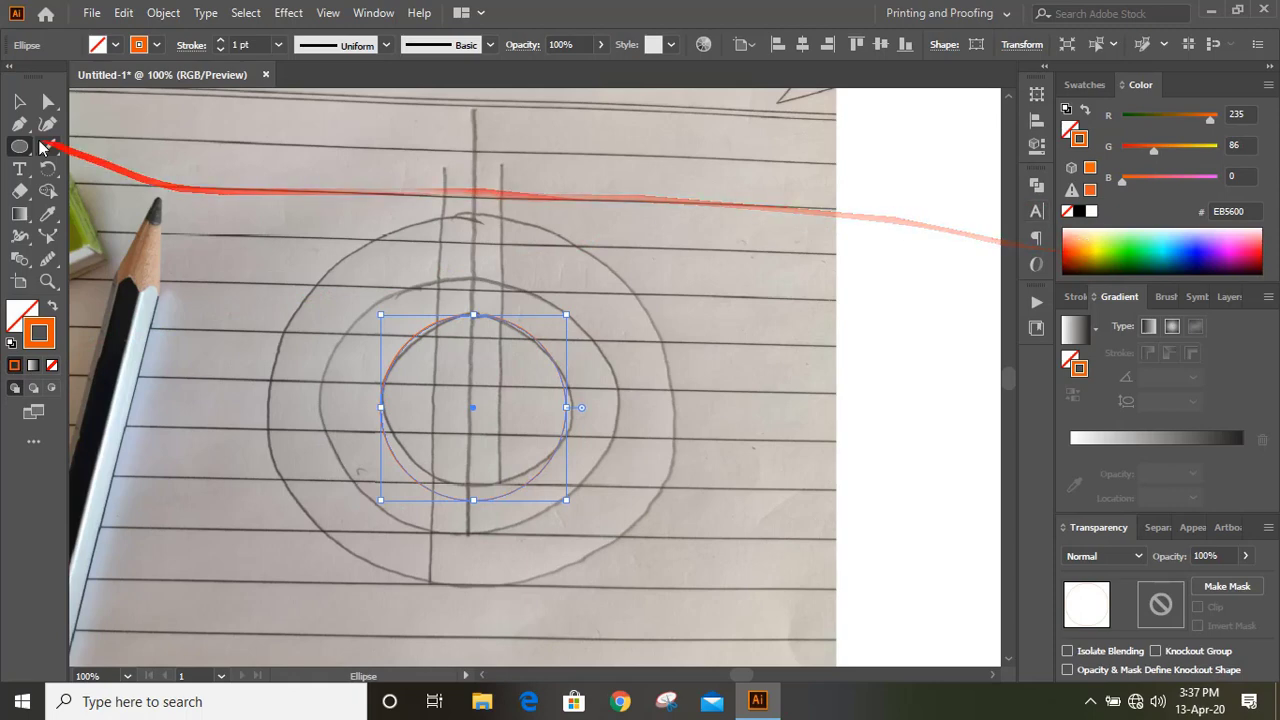
click(17, 101)
click(727, 342)
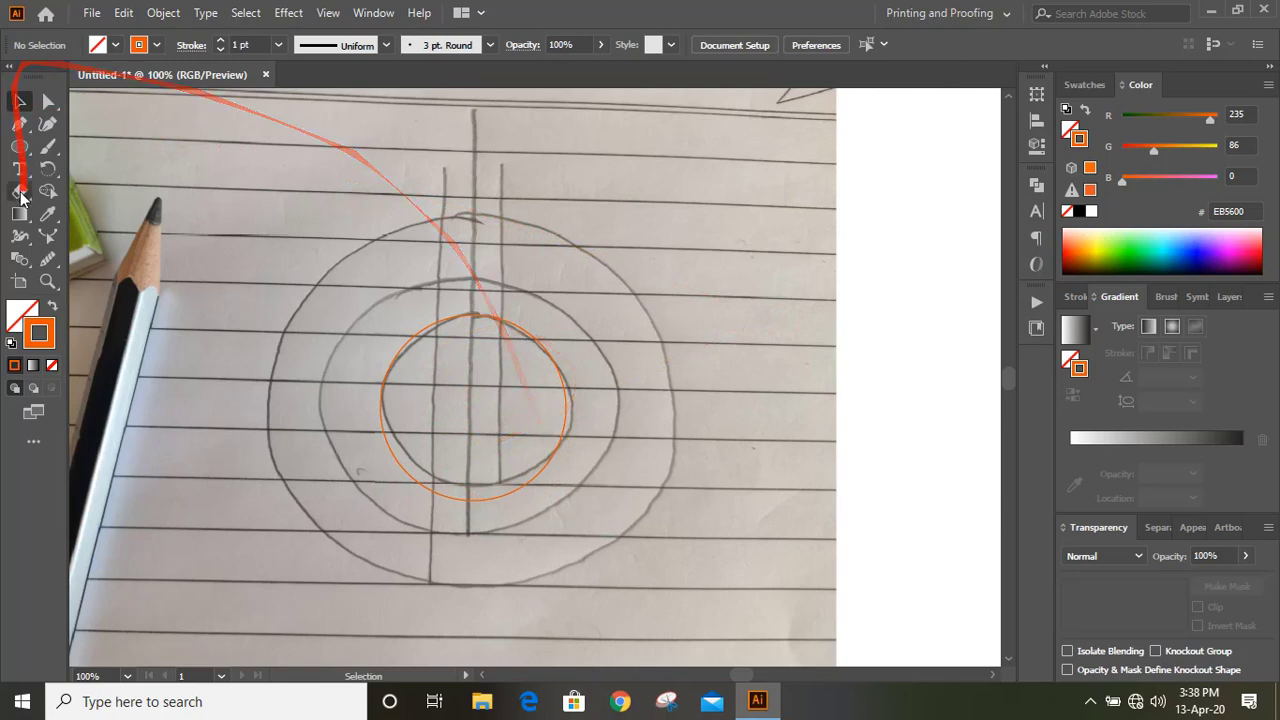
- Draw the middle and outer circles from the same centre over the sketch's rings
click(19, 146)
key(alt+shift)
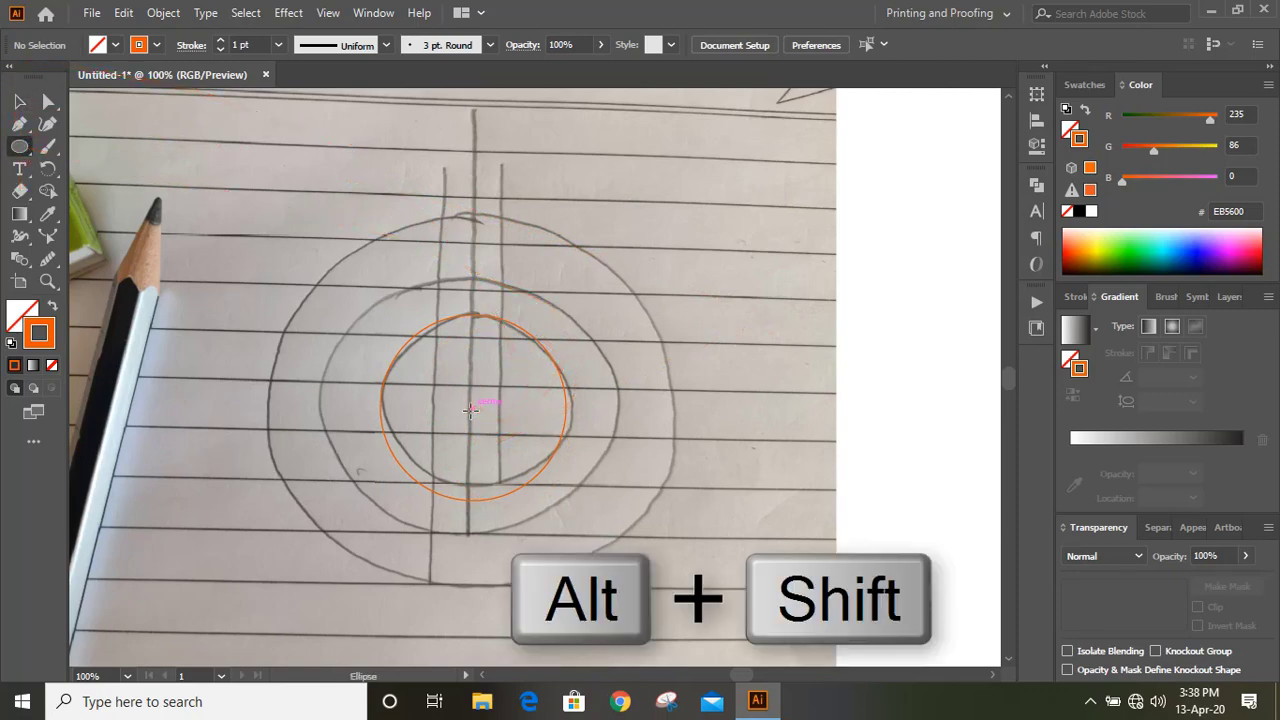
drag(471, 407, 616, 503)
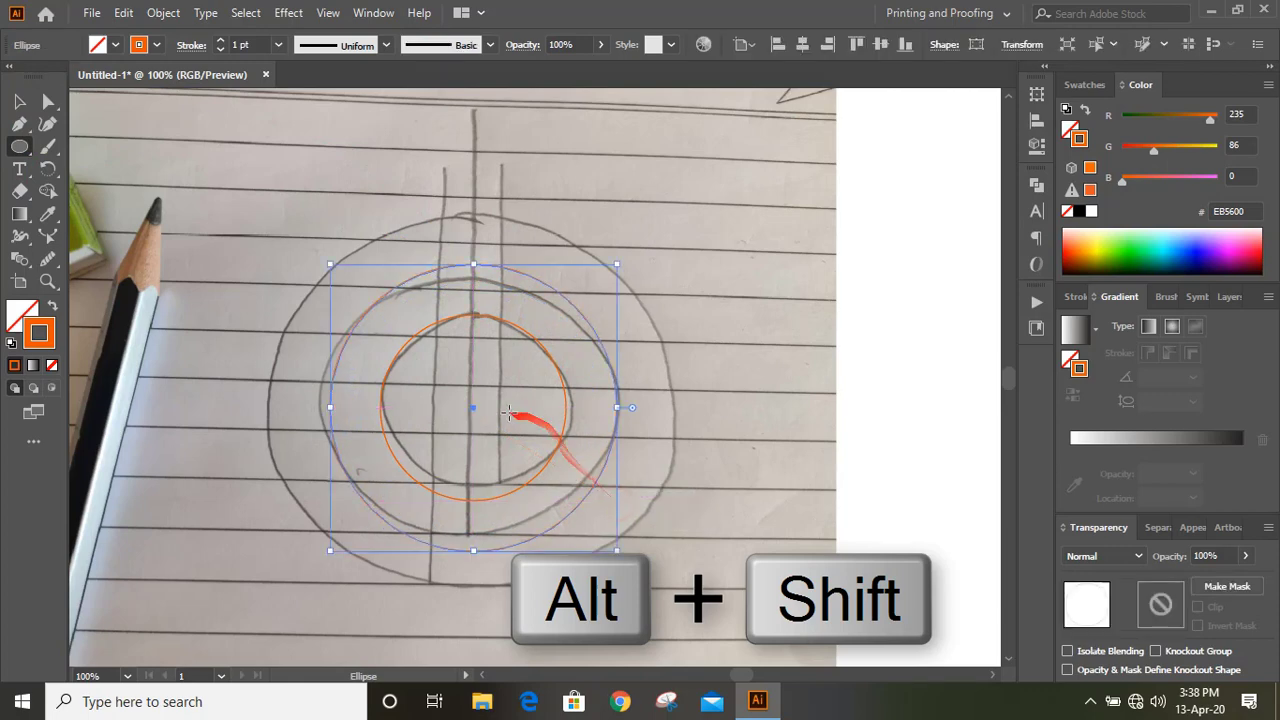
click(19, 101)
click(263, 194)
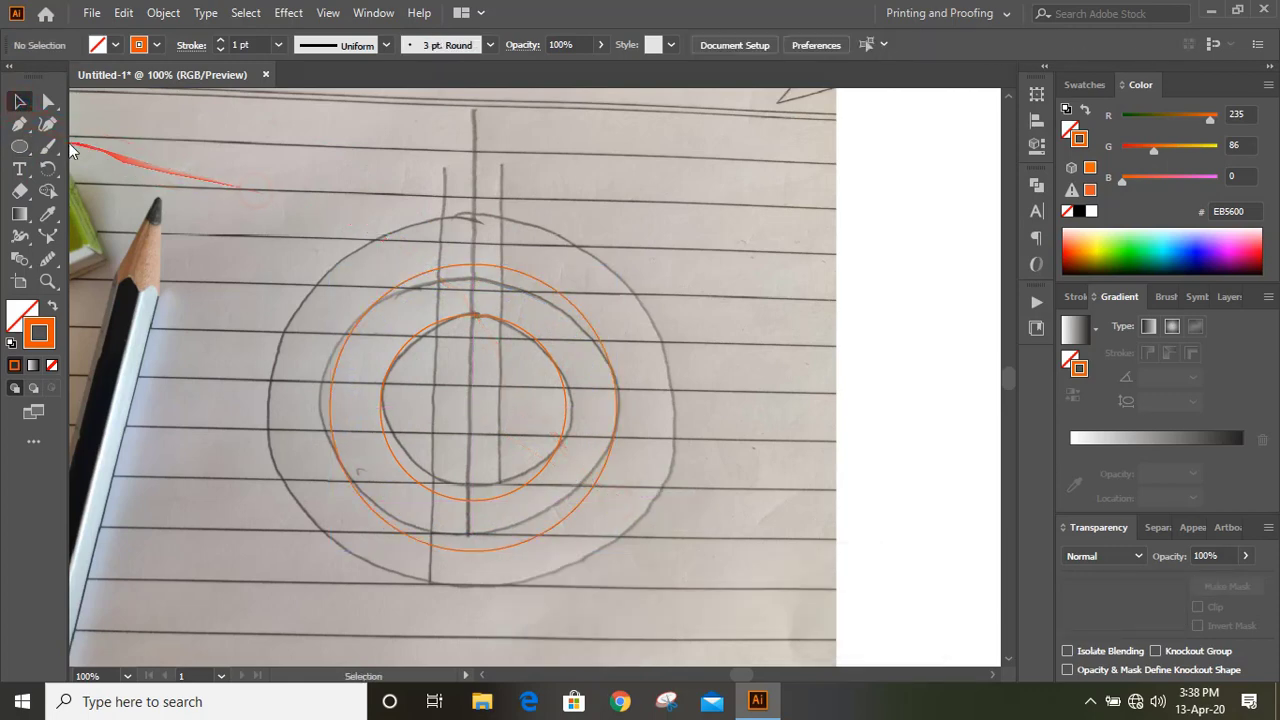
click(20, 146)
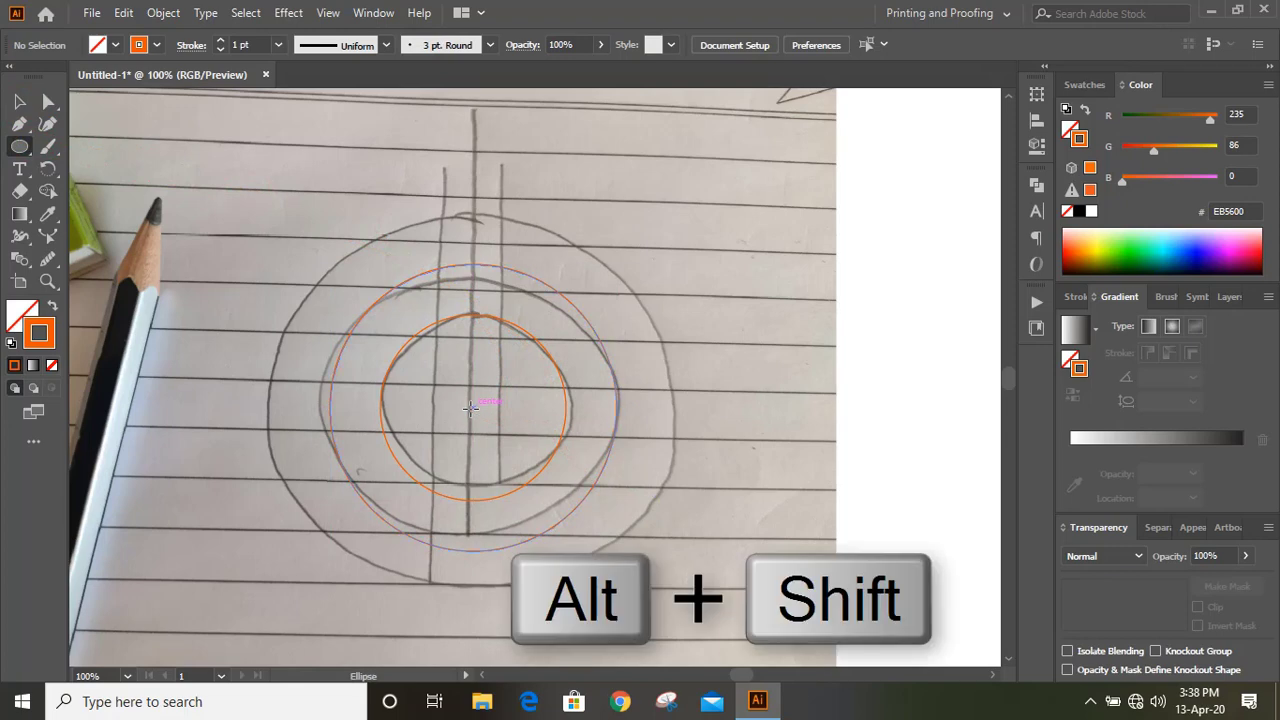
drag(471, 408, 669, 545)
click(19, 101)
click(256, 150)
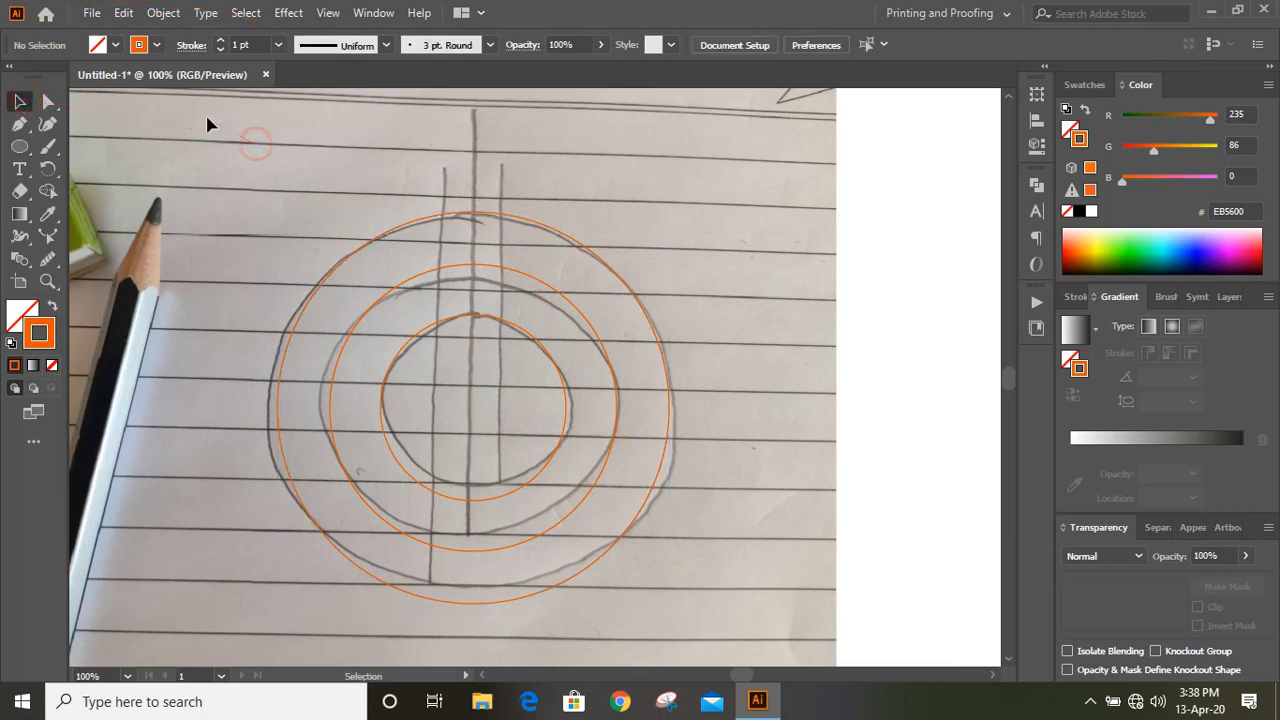
- Trace the right, middle and left vertical lines with the Pen tool
click(18, 126)
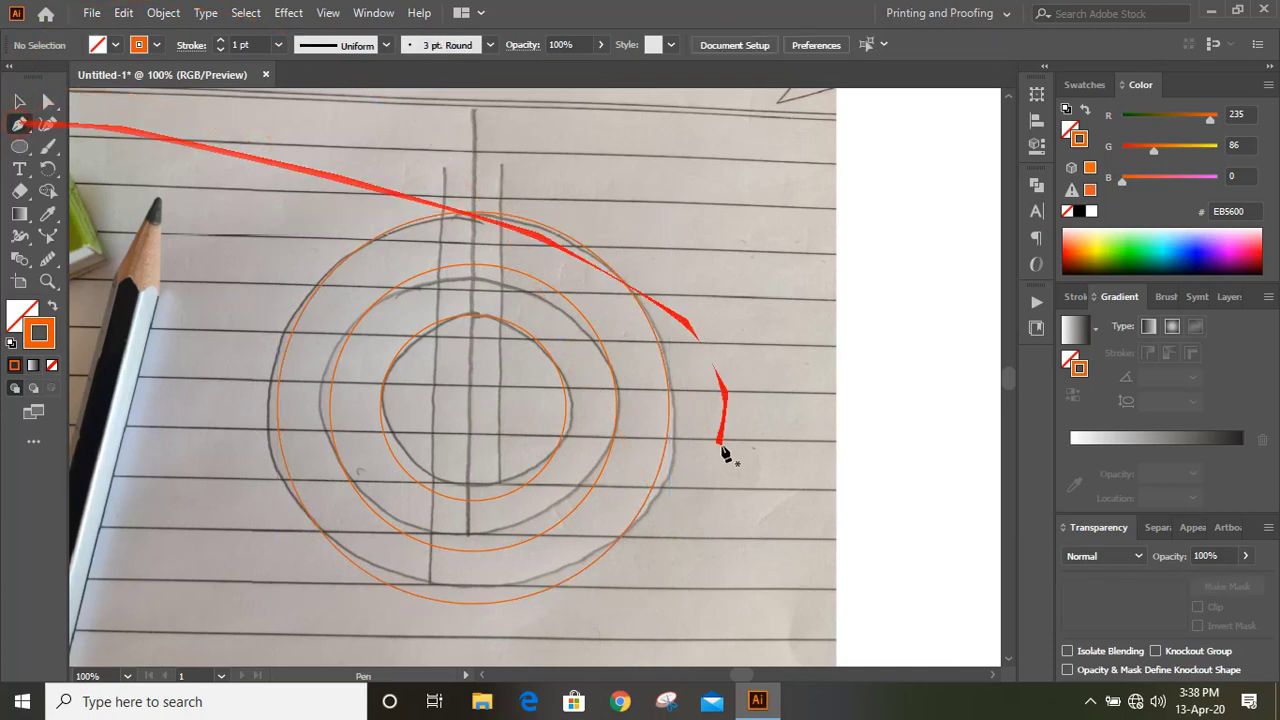
click(500, 500)
click(505, 158)
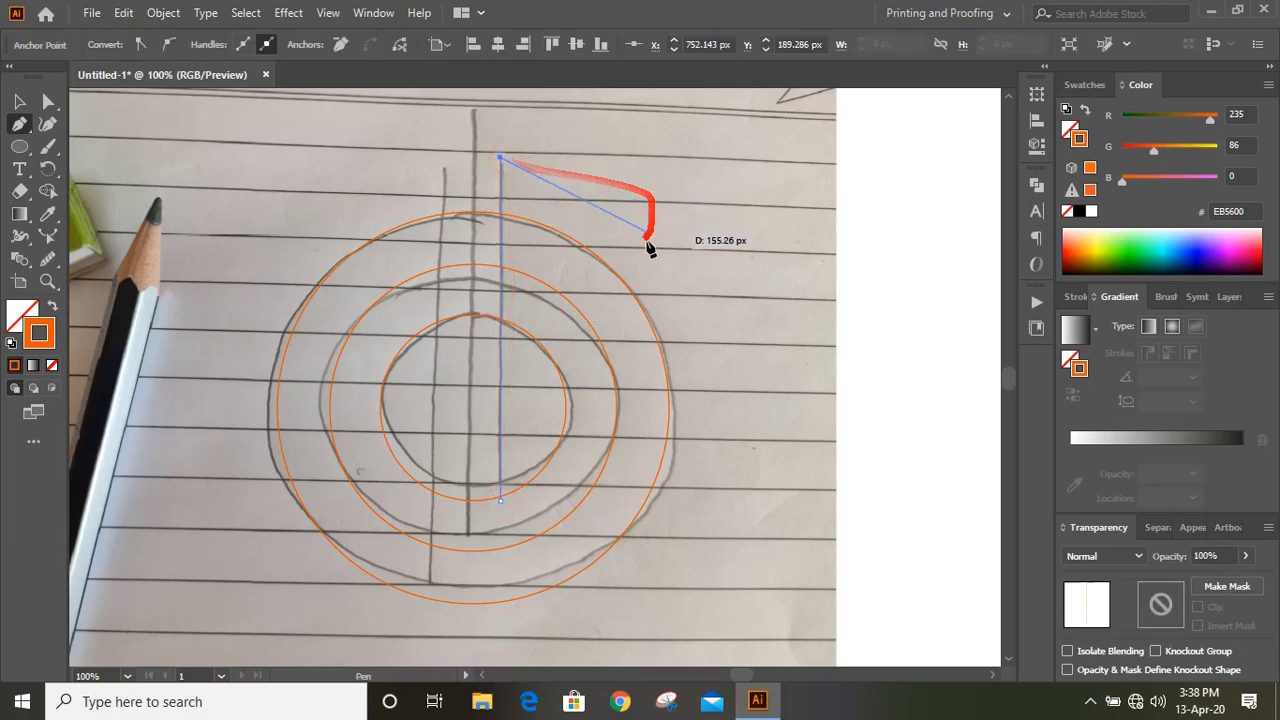
key(Escape)
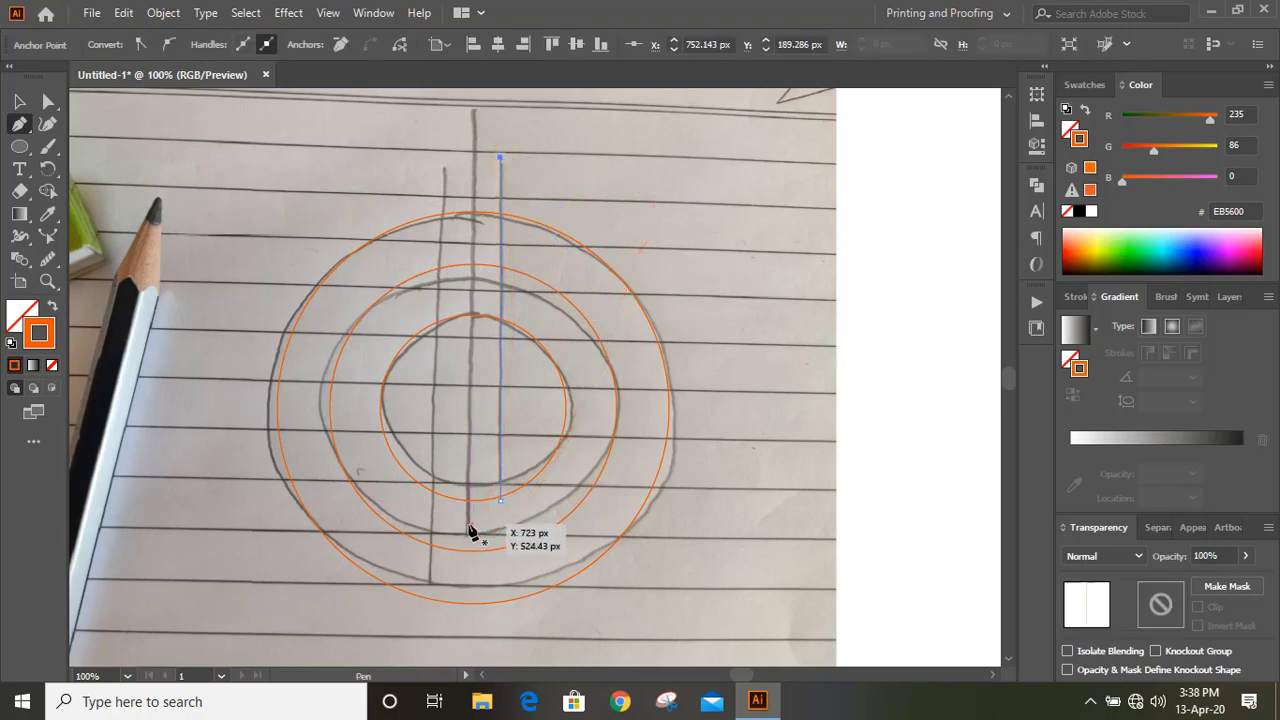
click(470, 524)
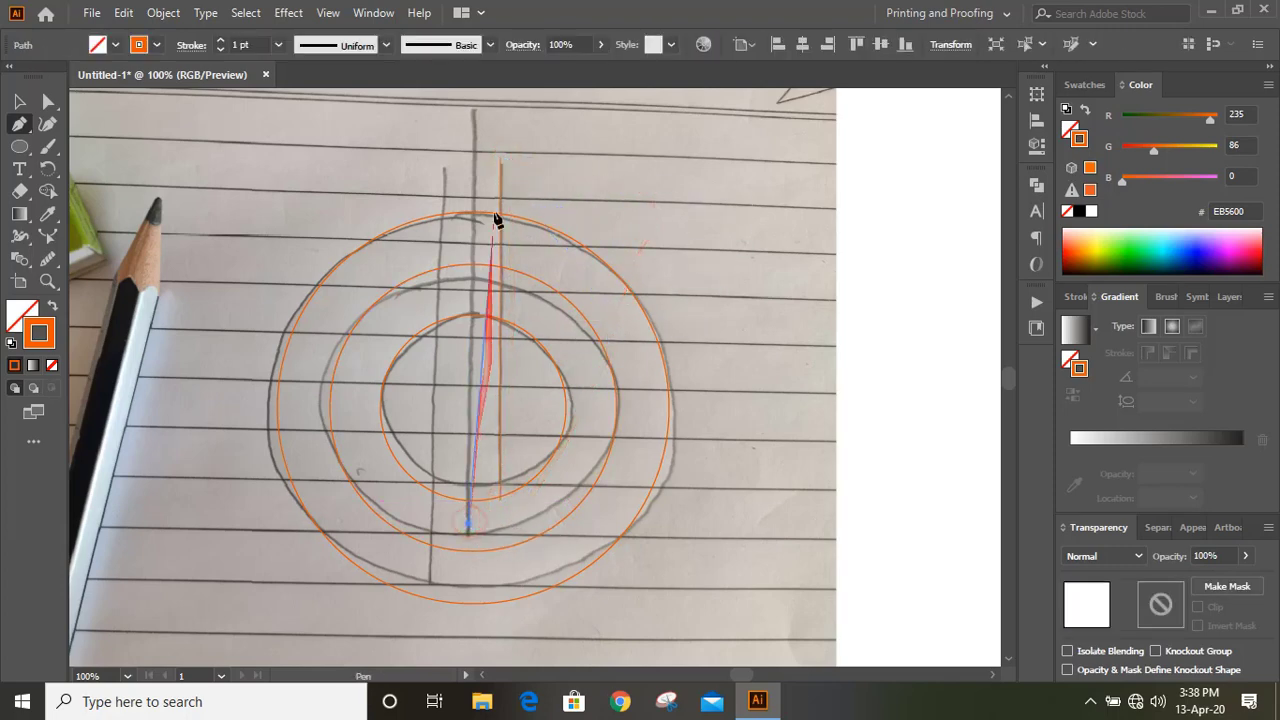
click(470, 109)
key(Escape)
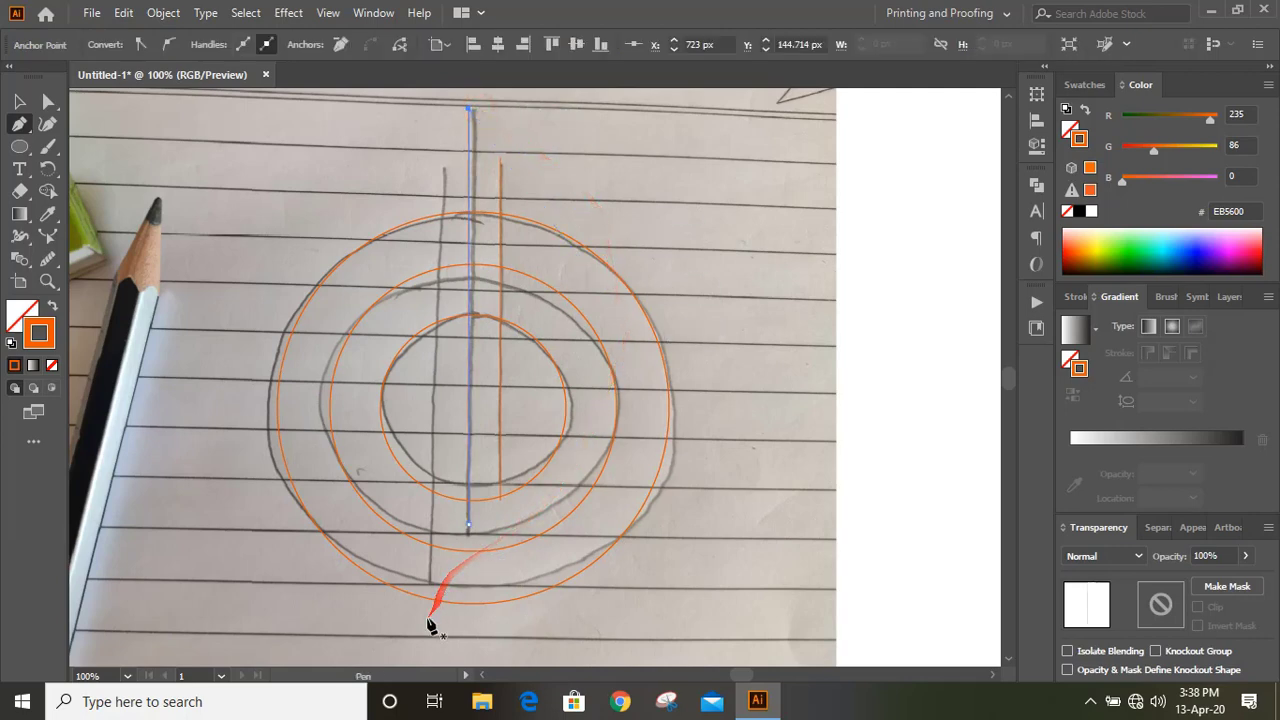
click(427, 611)
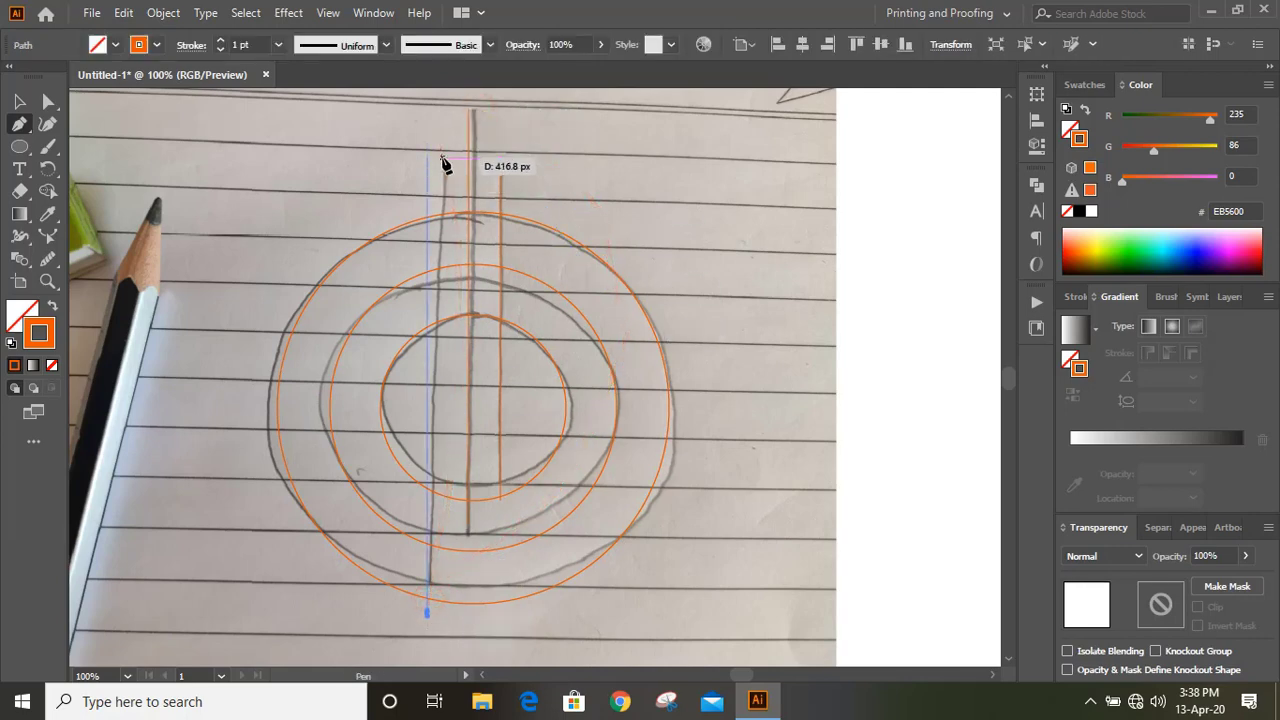
click(443, 158)
- Select all traced circles and lines and set their stroke weight to 7 pt
click(18, 100)
click(880, 222)
drag(762, 545, 286, 230)
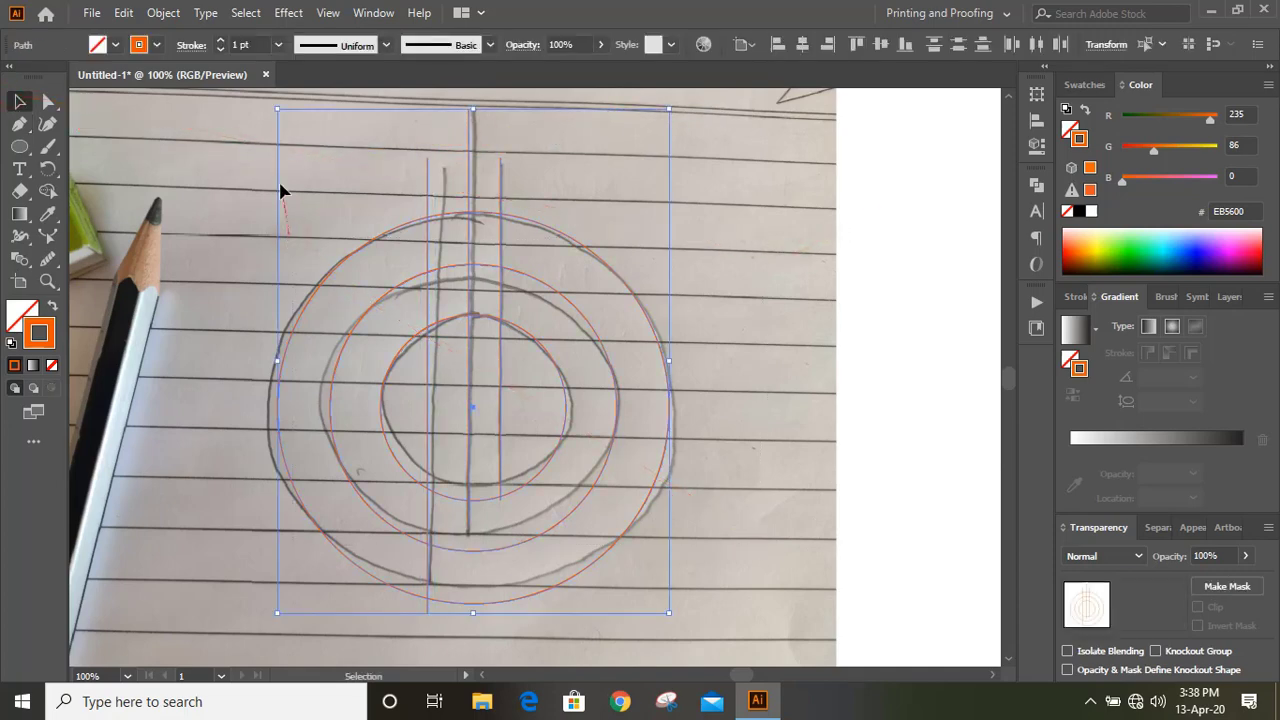
click(220, 40)
click(220, 40)
click(220, 40)
click(220, 40)
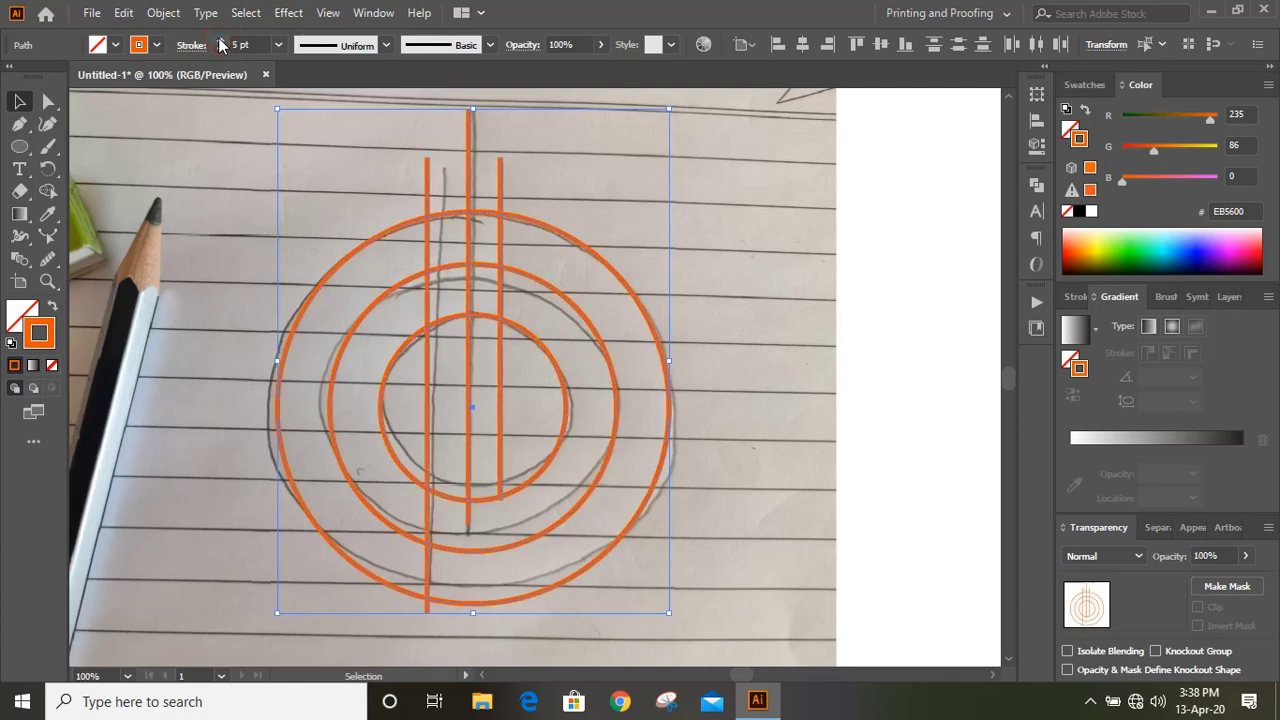
click(221, 40)
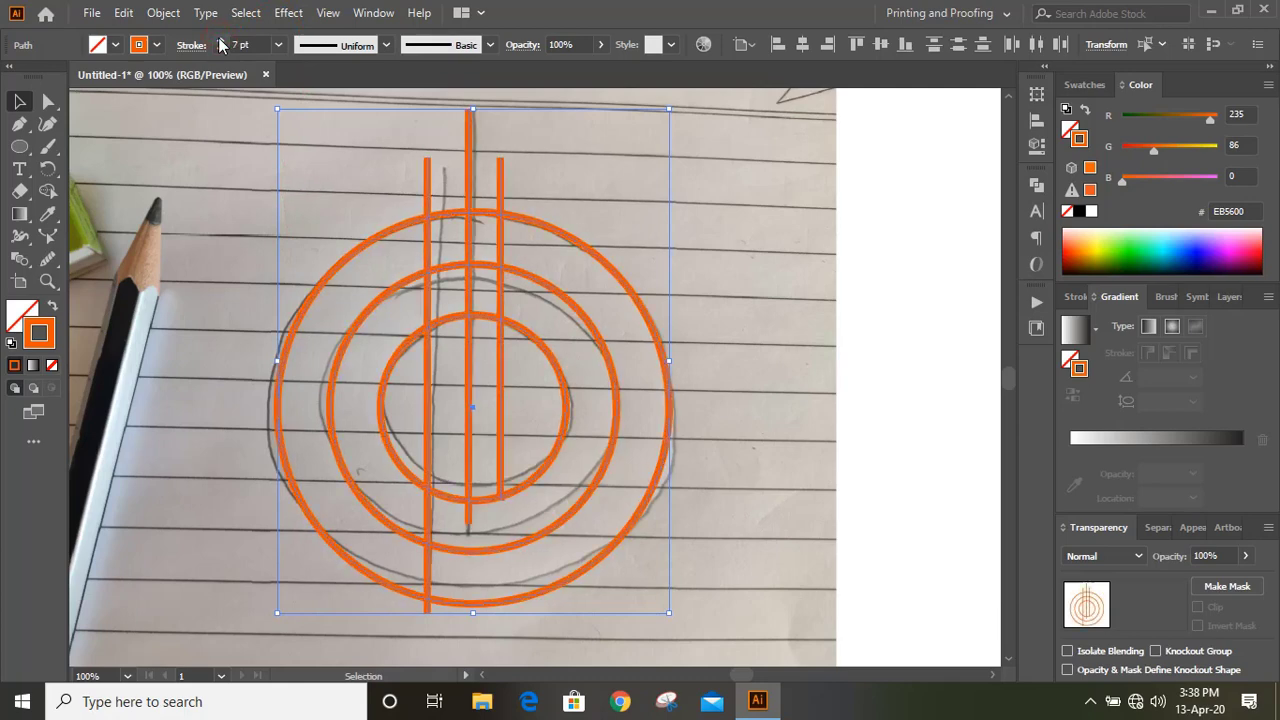
click(221, 49)
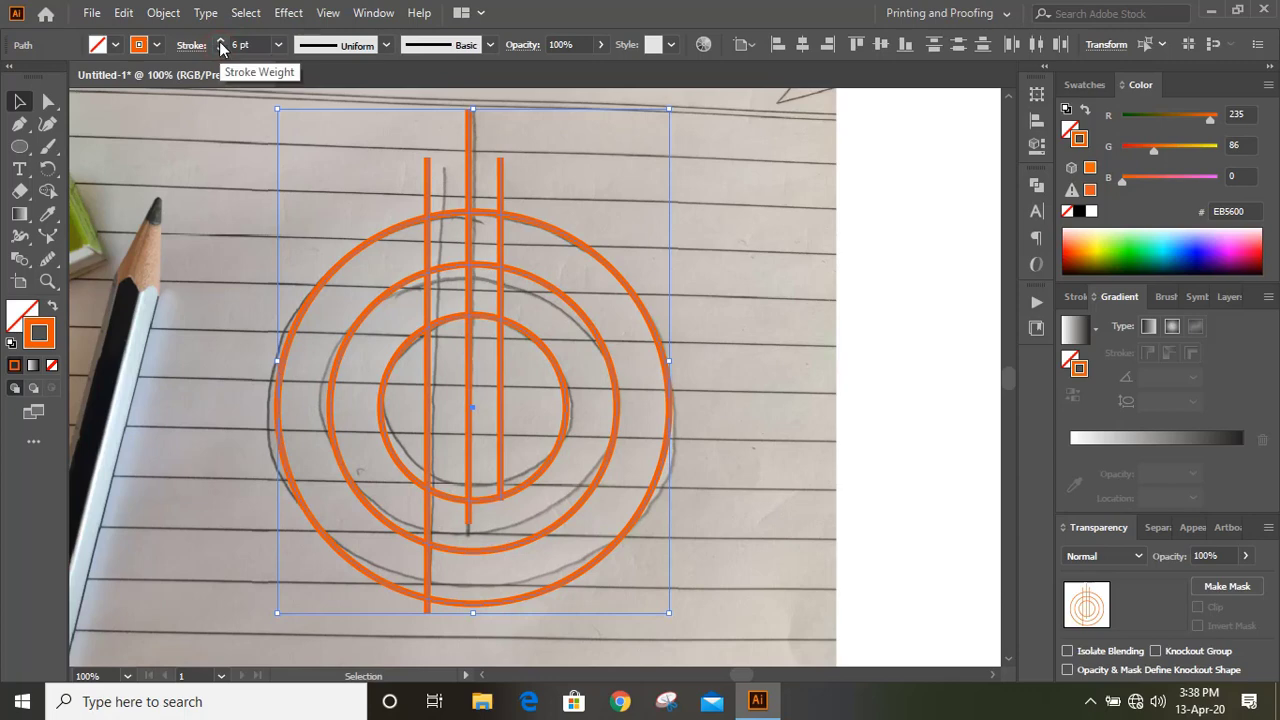
click(221, 41)
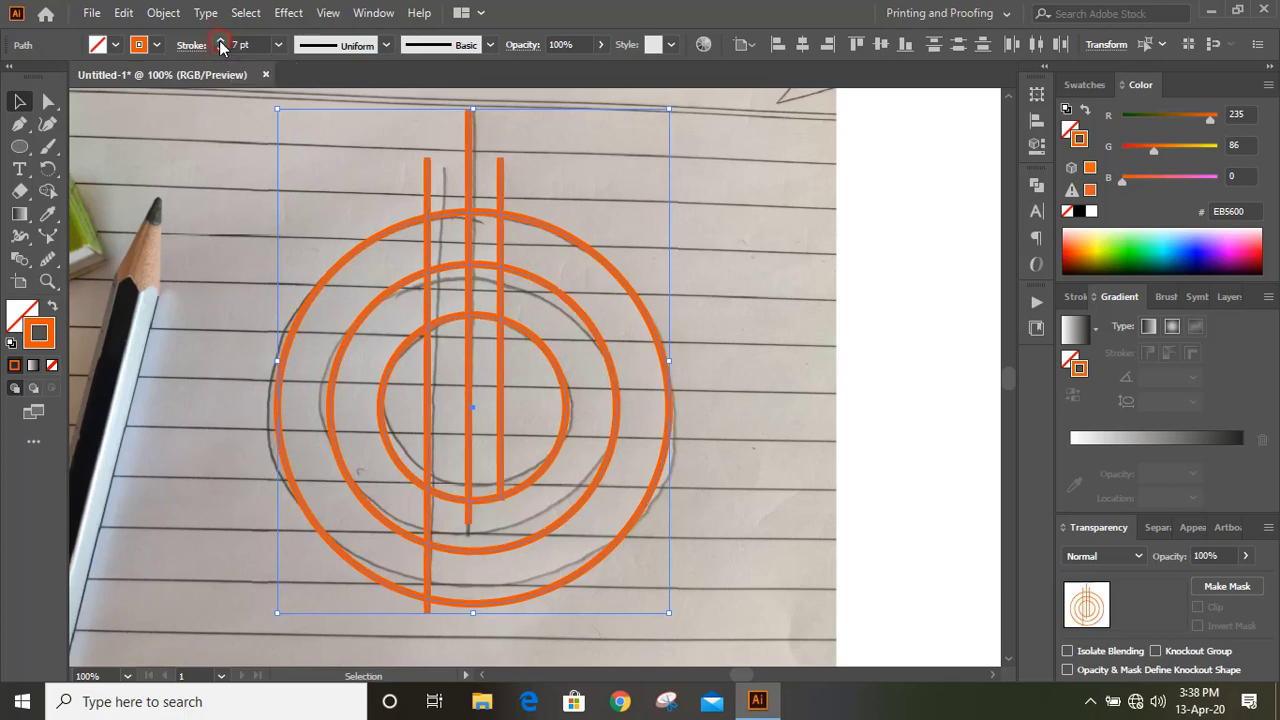
click(766, 342)
- Unlock the sketch photo, drag it off the artboard to the right, and zoom to 100% on the logo
key(ctrl+minus)
key(ctrl+minus)
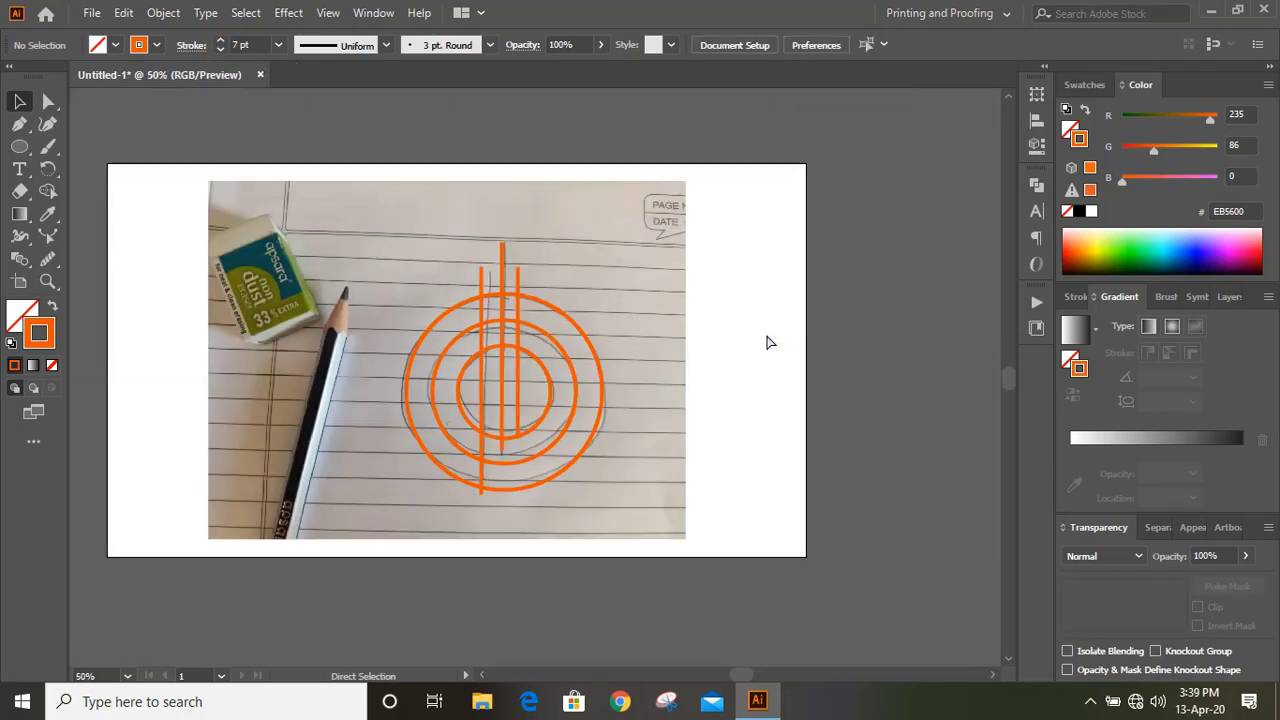
click(165, 13)
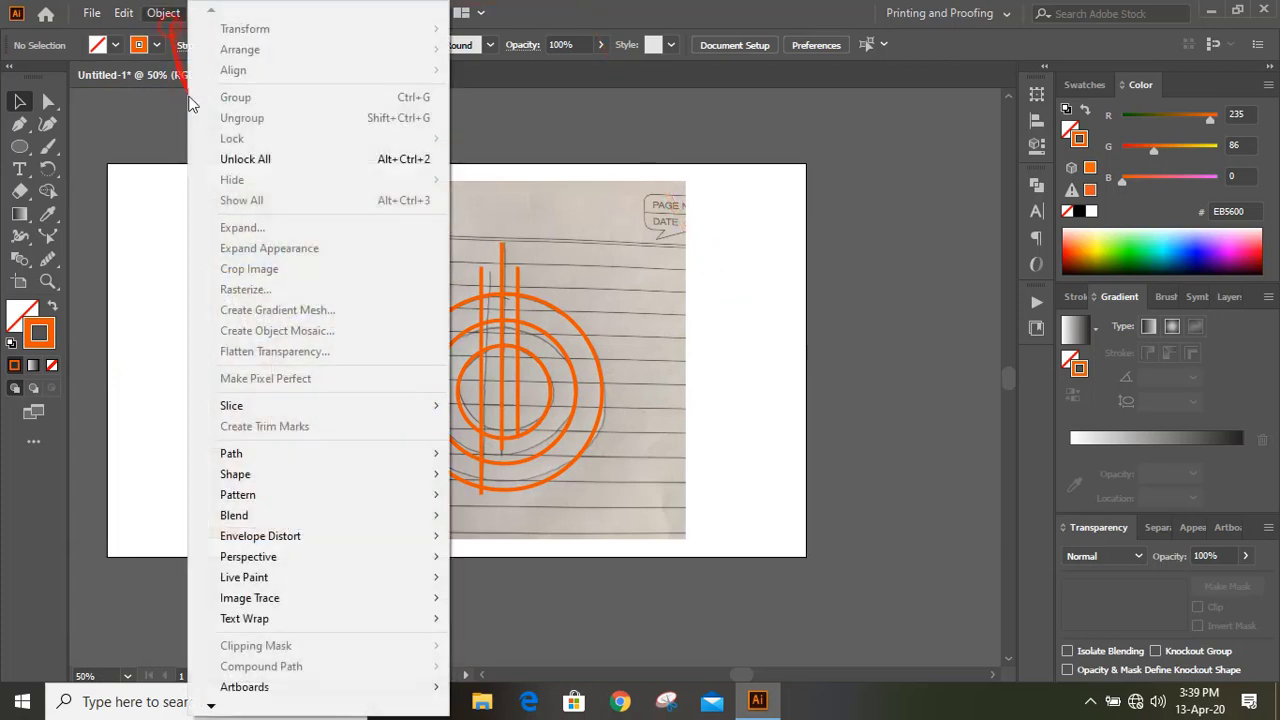
click(252, 159)
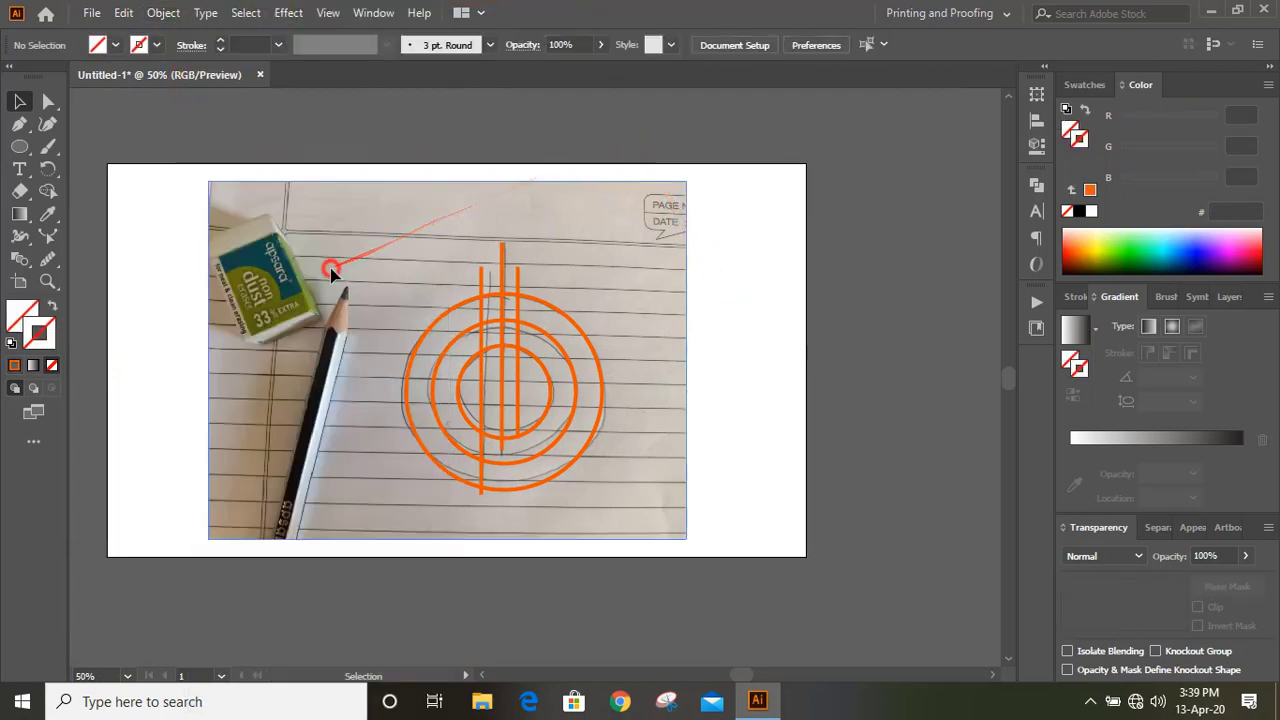
drag(349, 271, 893, 272)
drag(808, 305, 1032, 383)
click(723, 391)
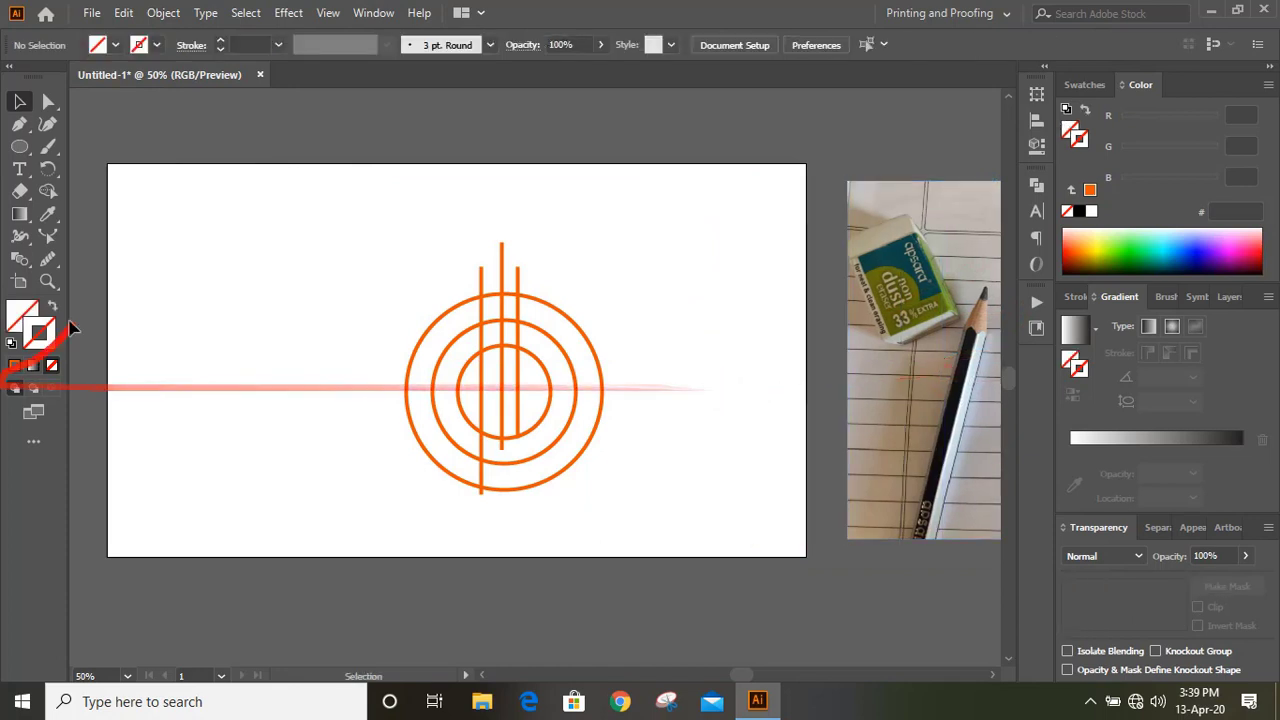
click(47, 281)
drag(771, 569, 749, 557)
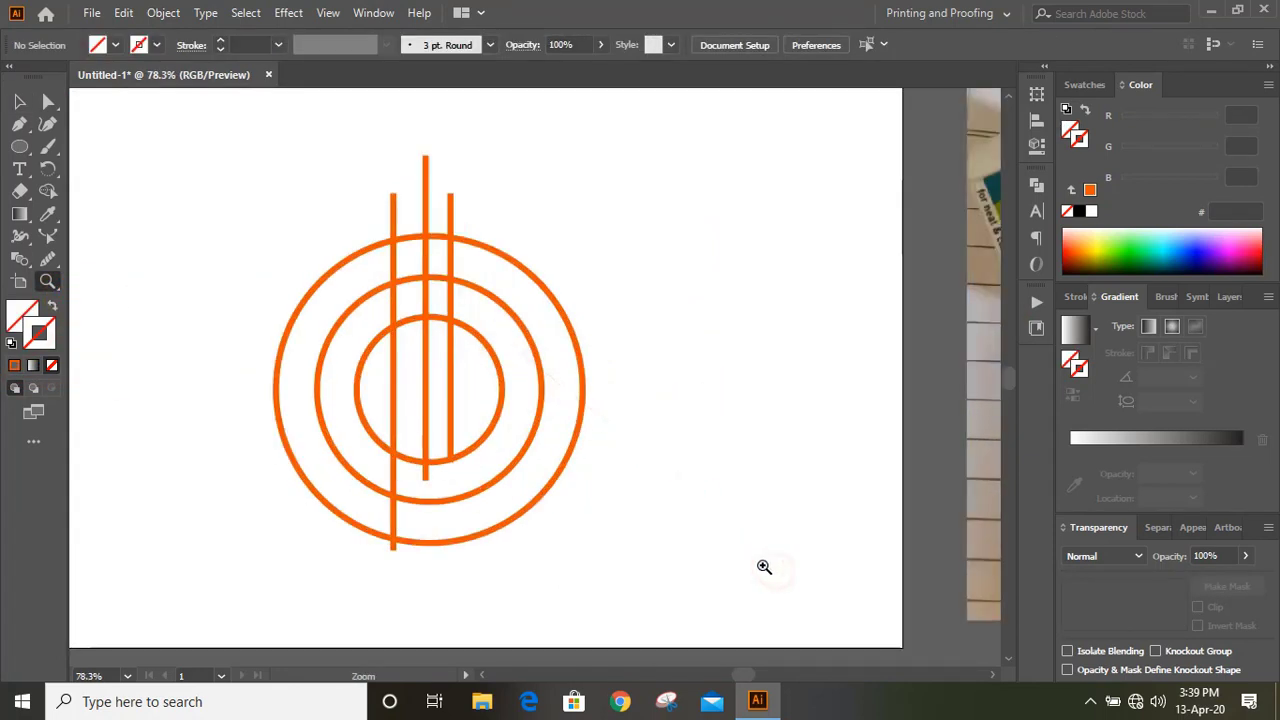
click(19, 101)
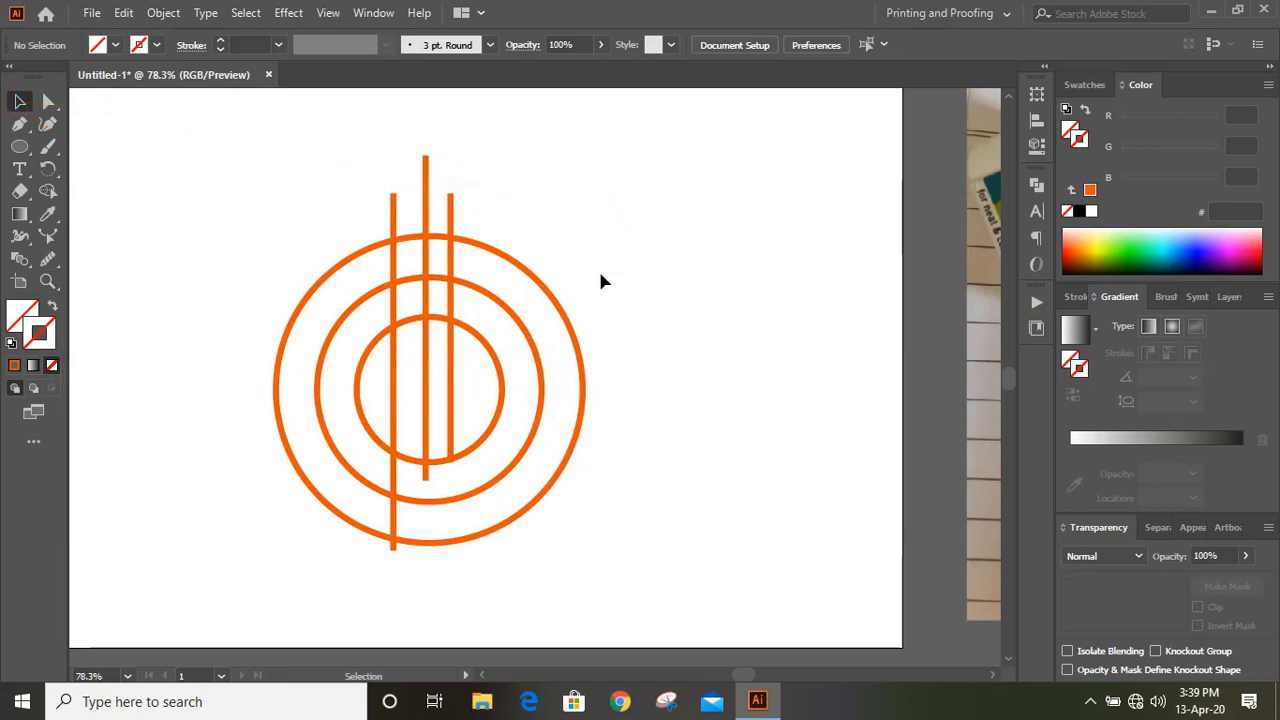
key(ctrl+1)
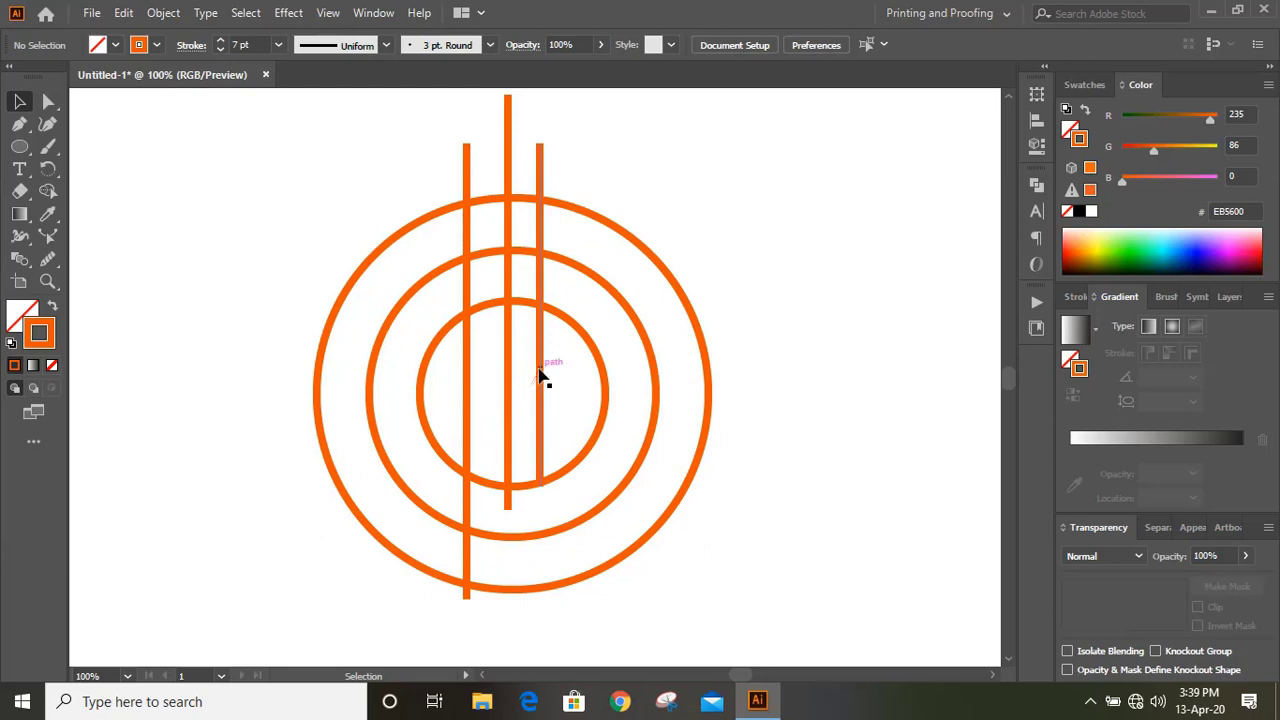
- Delete the short right vertical line
drag(540, 370, 547, 374)
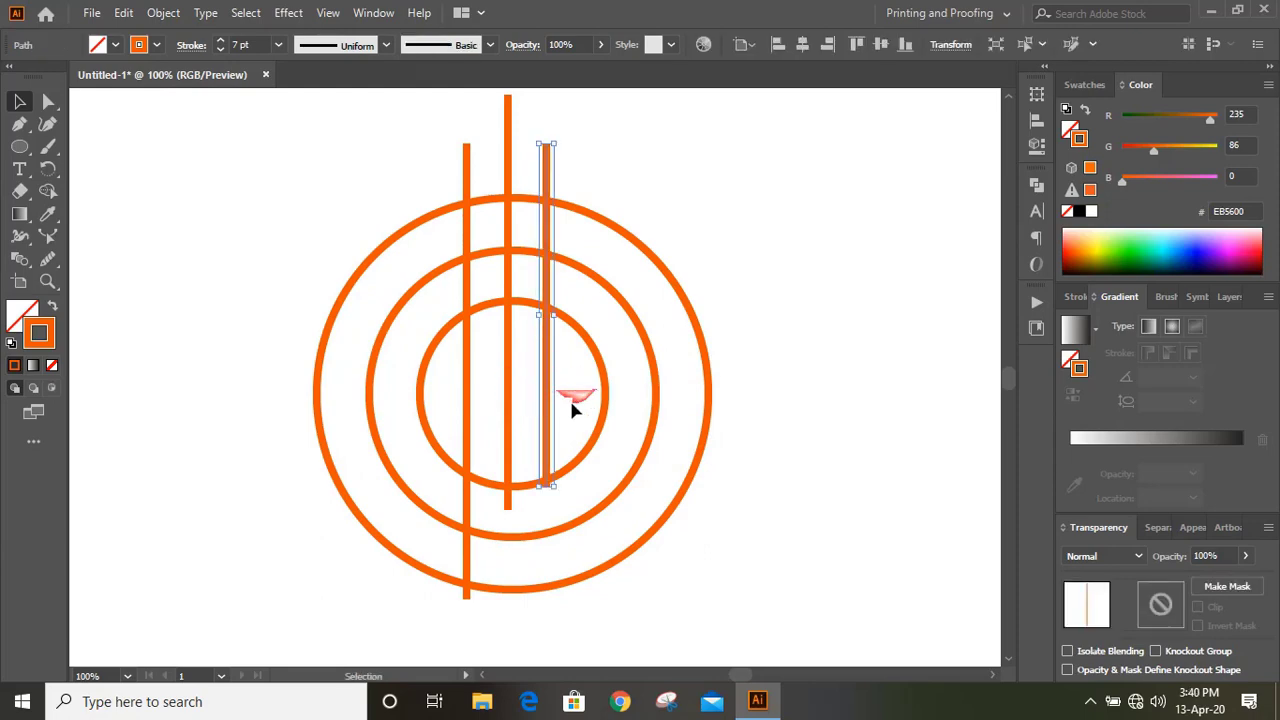
click(572, 390)
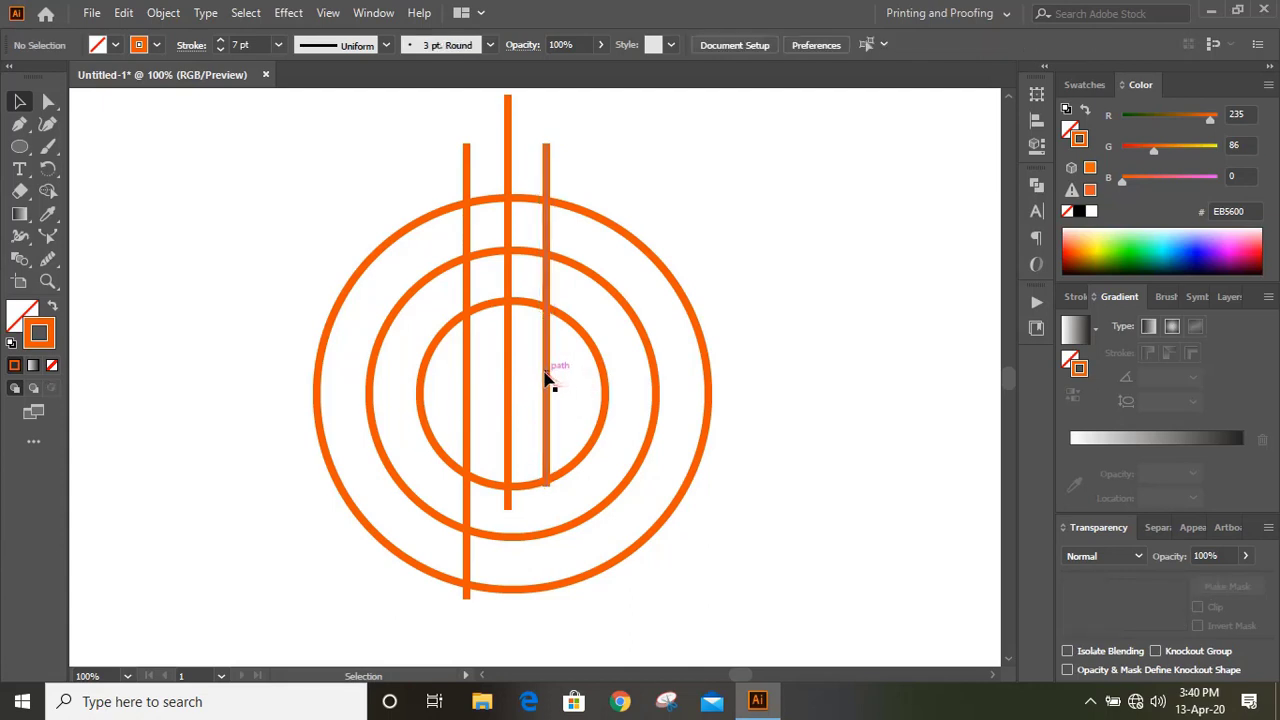
click(546, 376)
key(Delete)
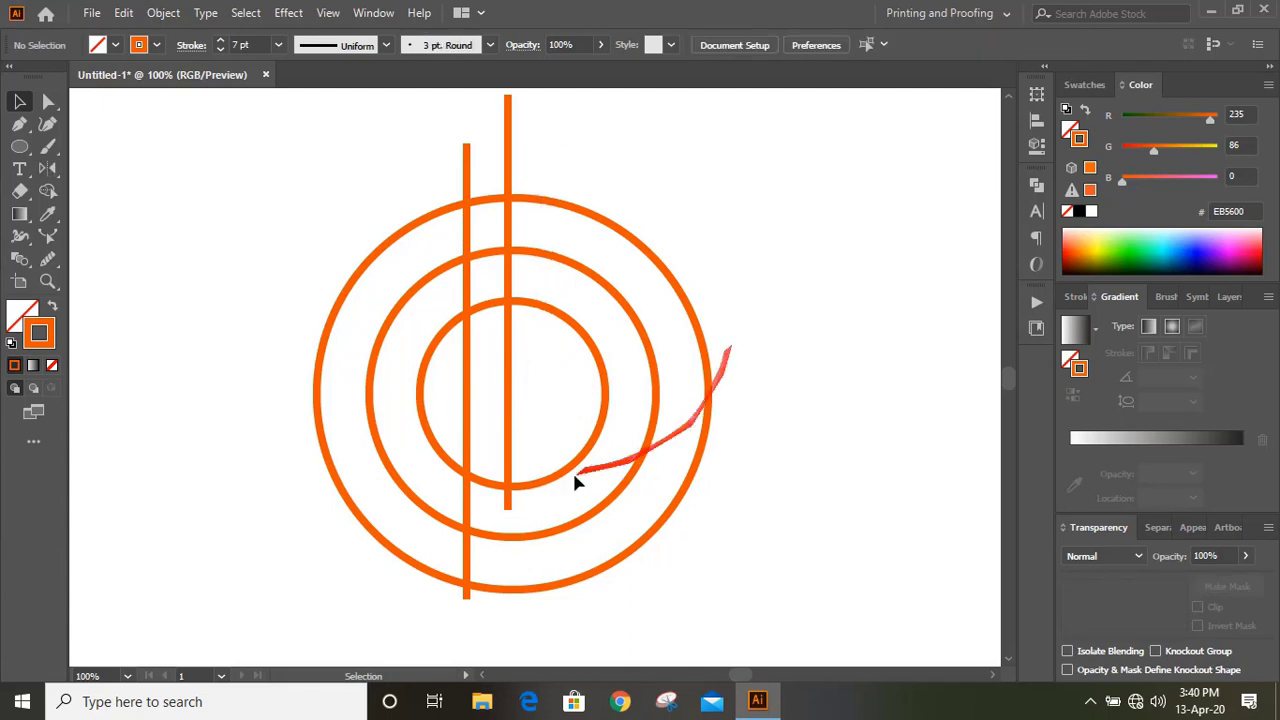
- Reflect a copy of the left line vertically across the centre line onto the right
click(467, 376)
click(51, 168)
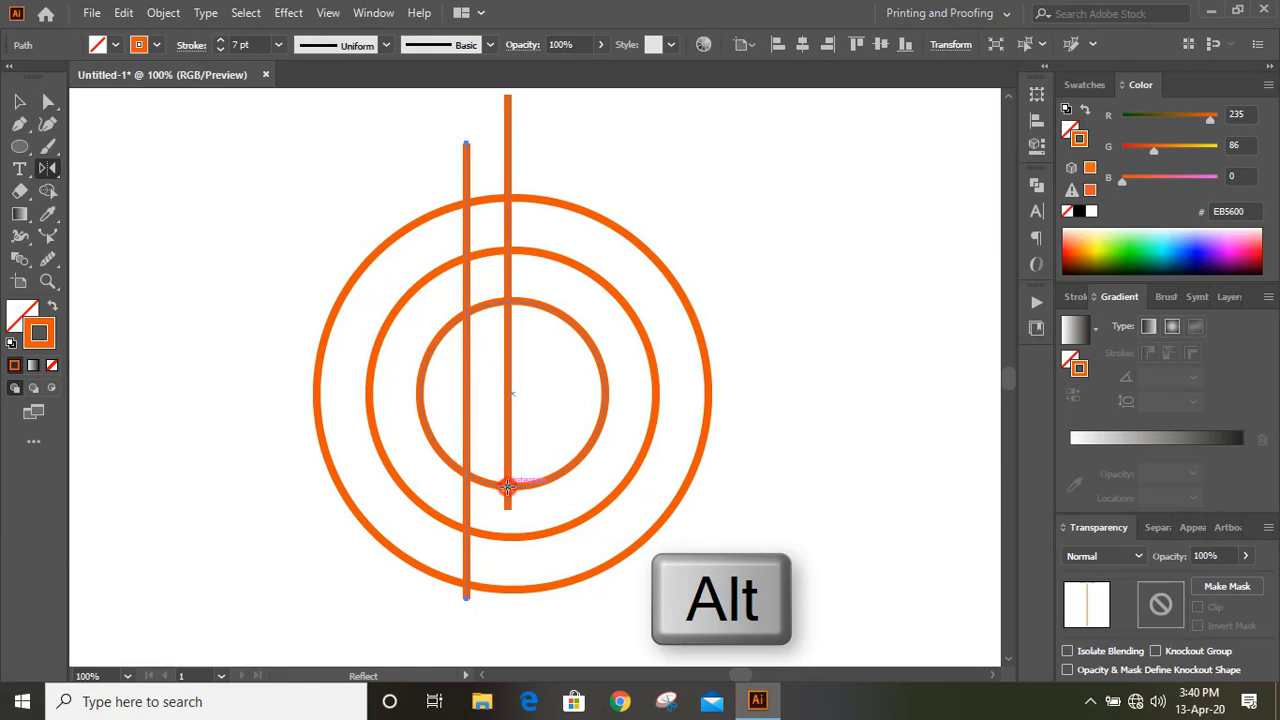
alt+click(508, 487)
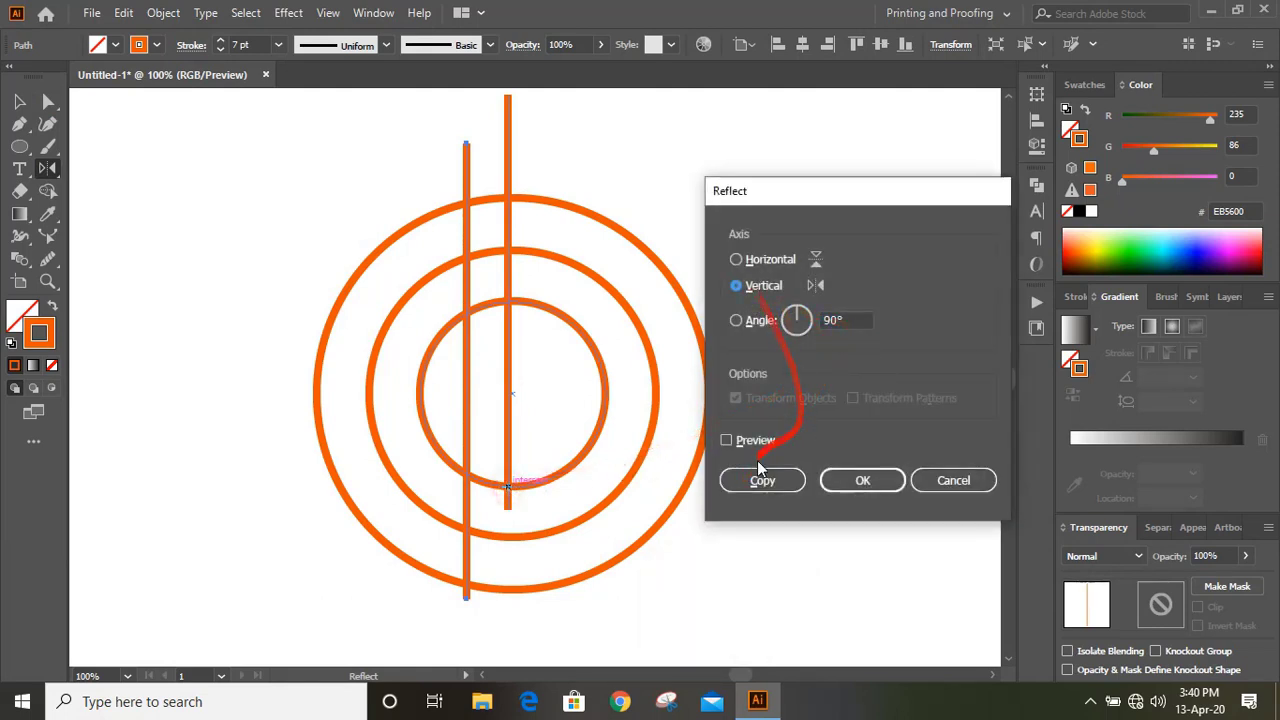
click(760, 478)
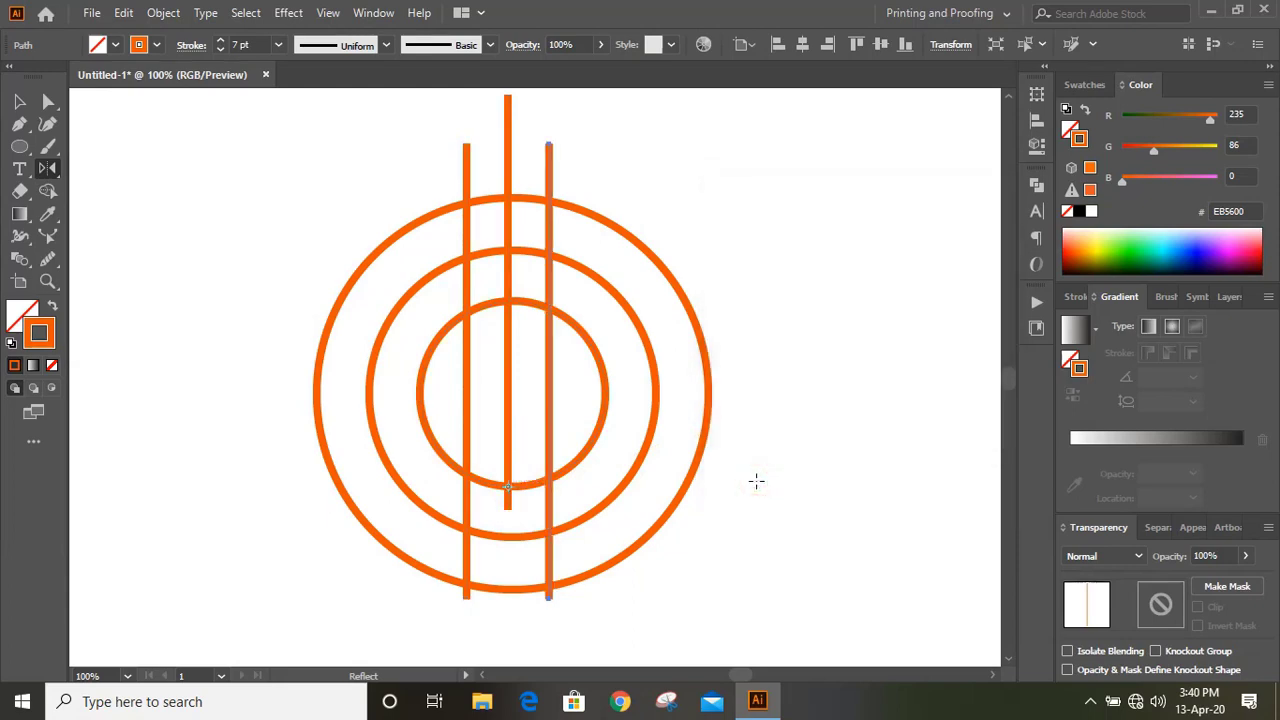
click(20, 101)
click(234, 143)
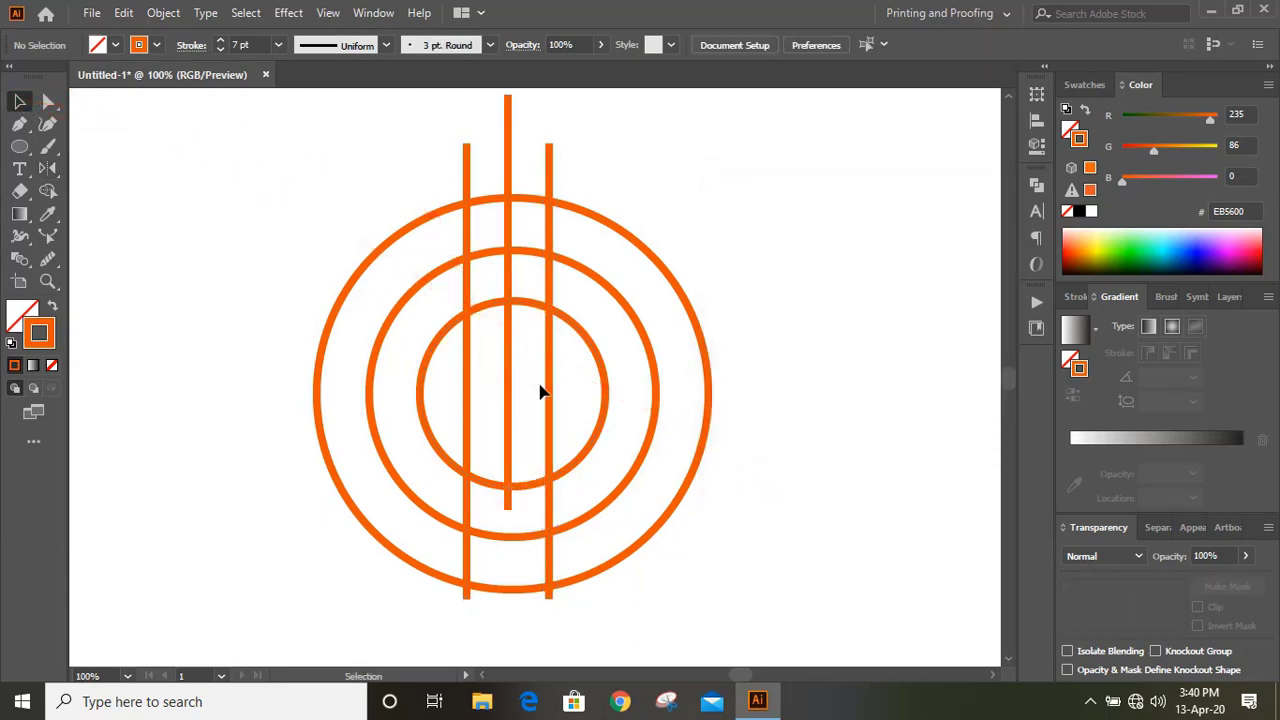
- Shorten the right vertical line so its bottom end sits inside the inner circle
click(549, 413)
drag(549, 598, 544, 487)
click(732, 228)
- Copy the left line 15 px further left and set a Reflect axis on the centre line
scroll(736, 292, up, 1)
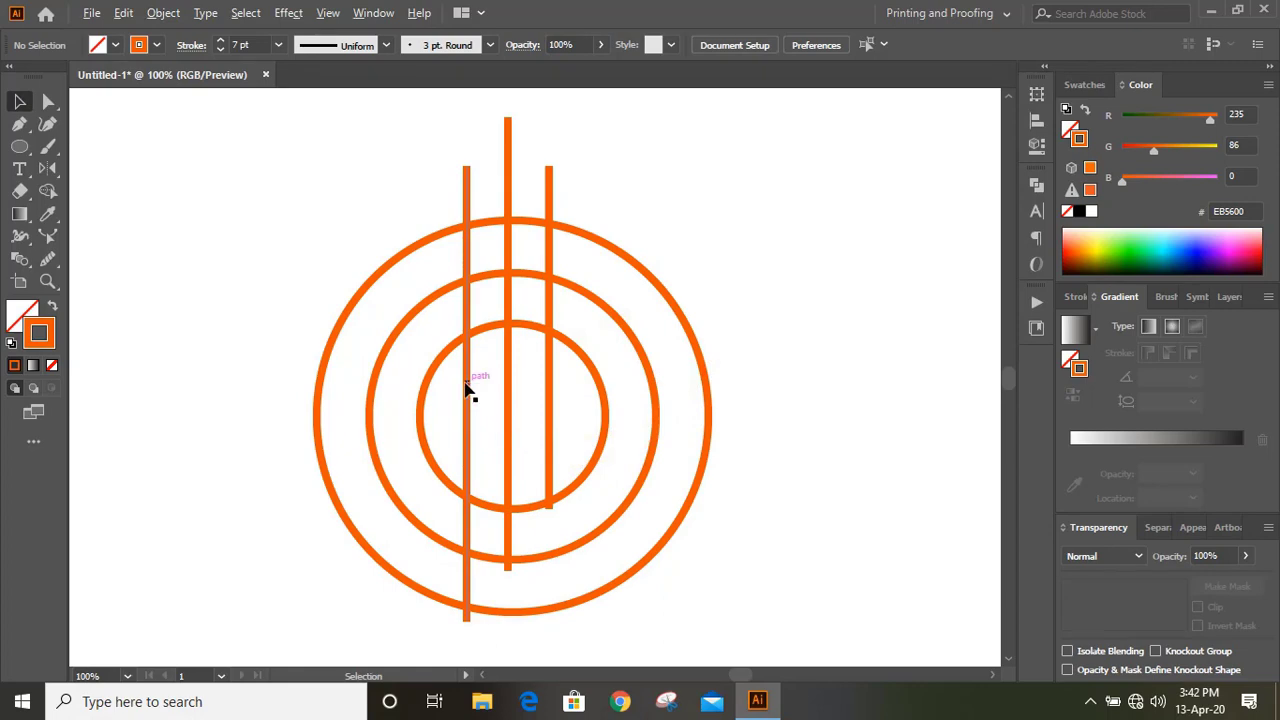
drag(466, 388, 444, 388)
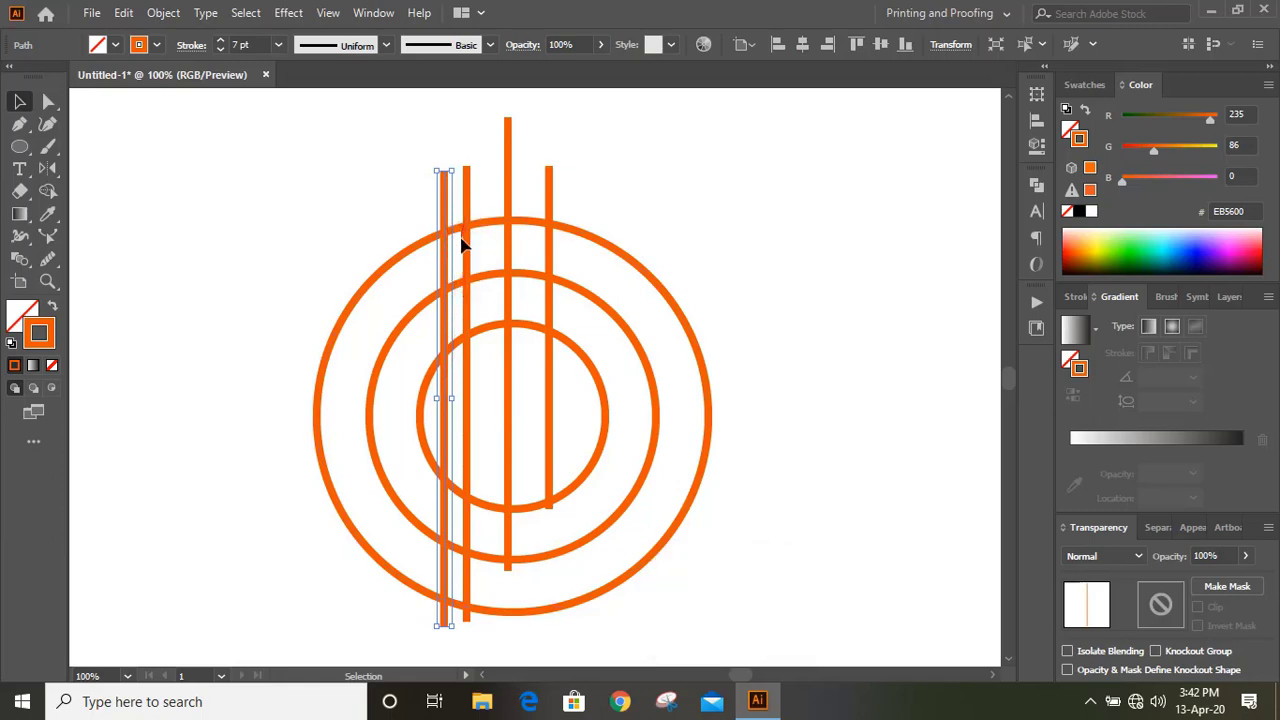
click(869, 151)
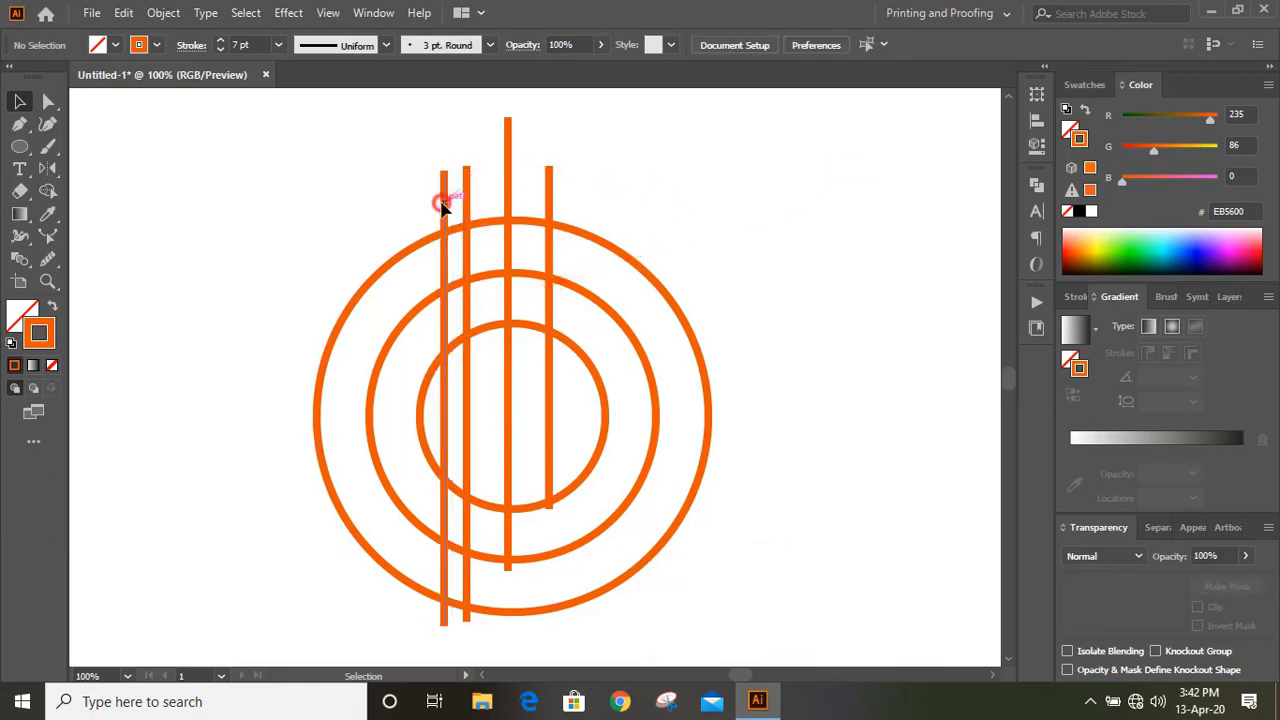
click(443, 204)
click(47, 168)
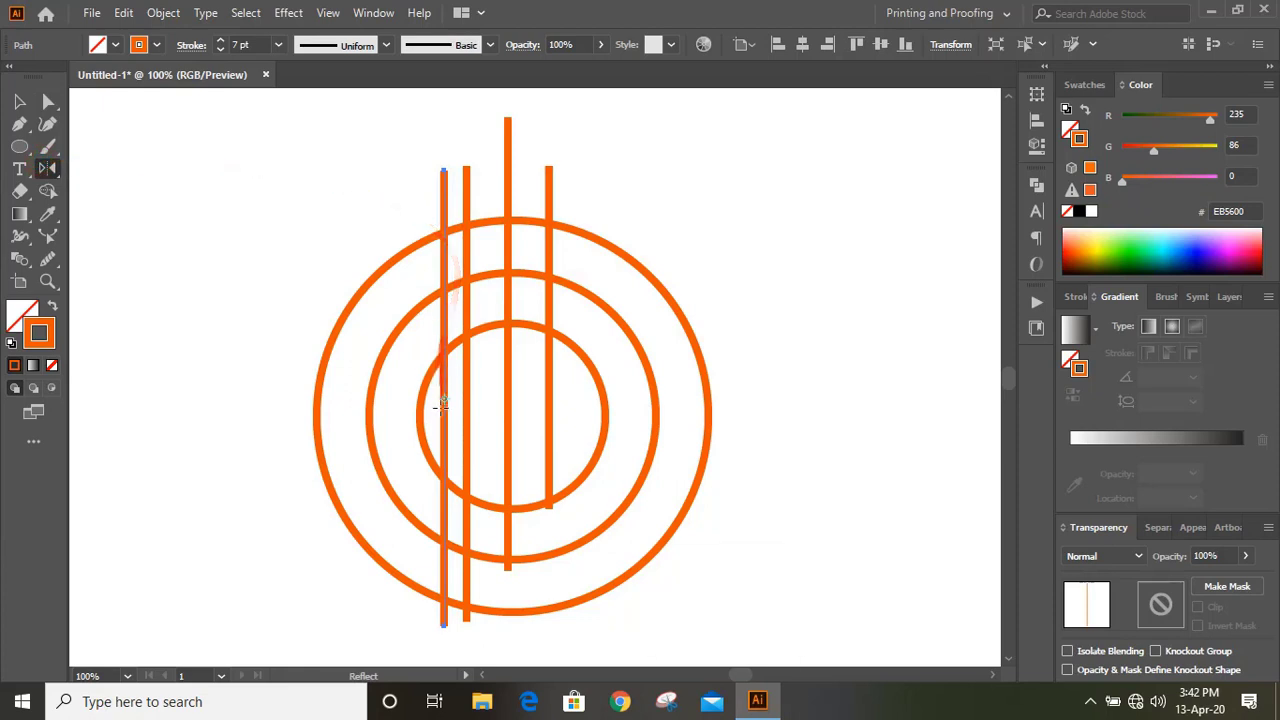
key(alt)
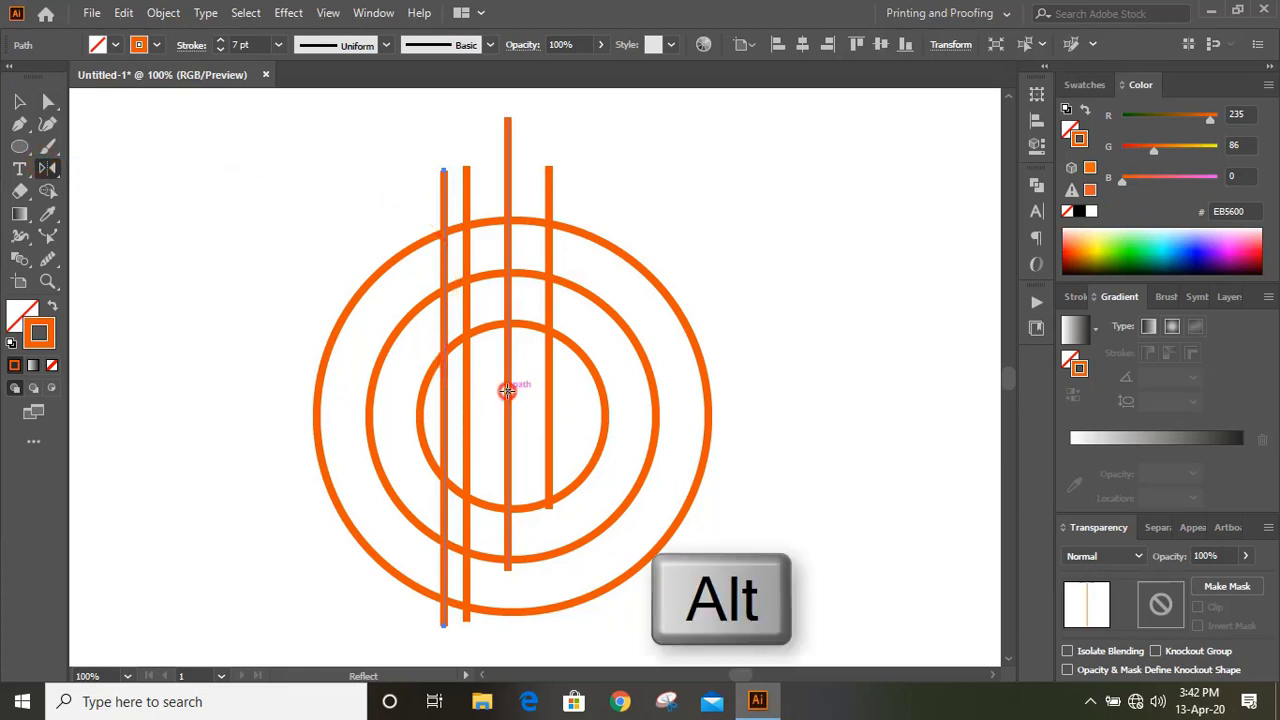
alt+click(507, 390)
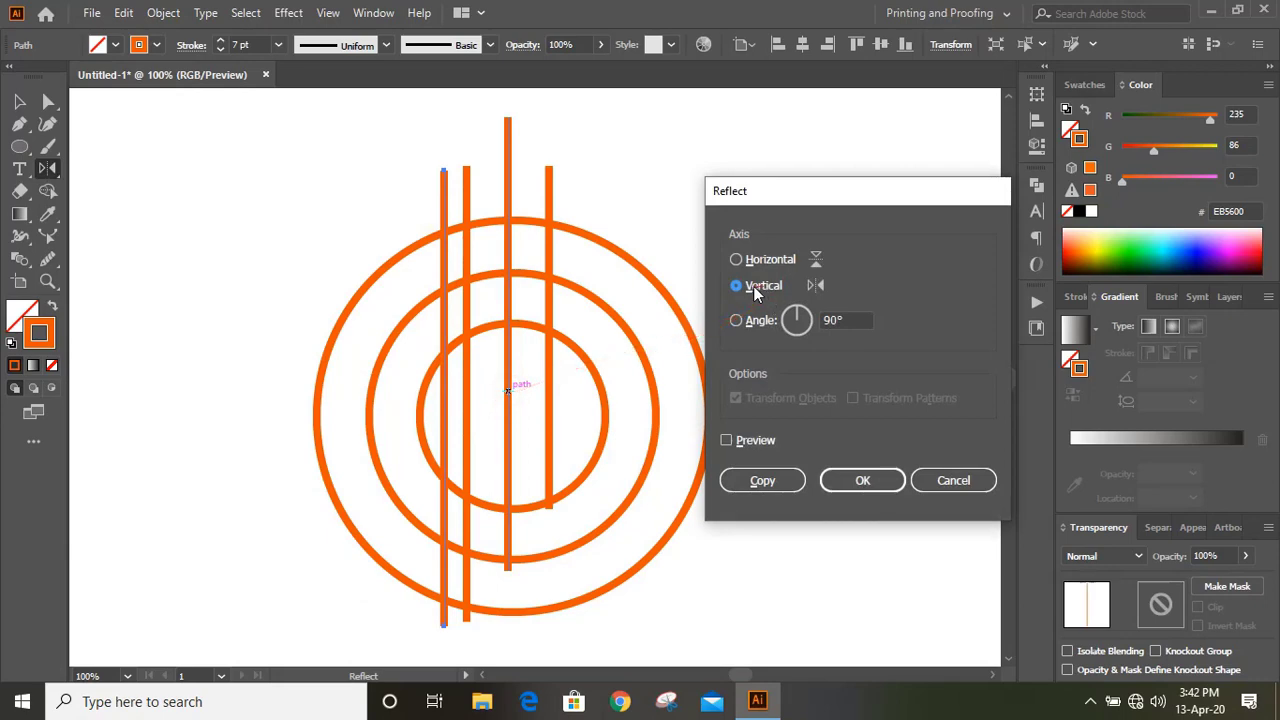
- Place a vertically mirrored copy of the outer-left line on the far right
click(762, 480)
click(18, 101)
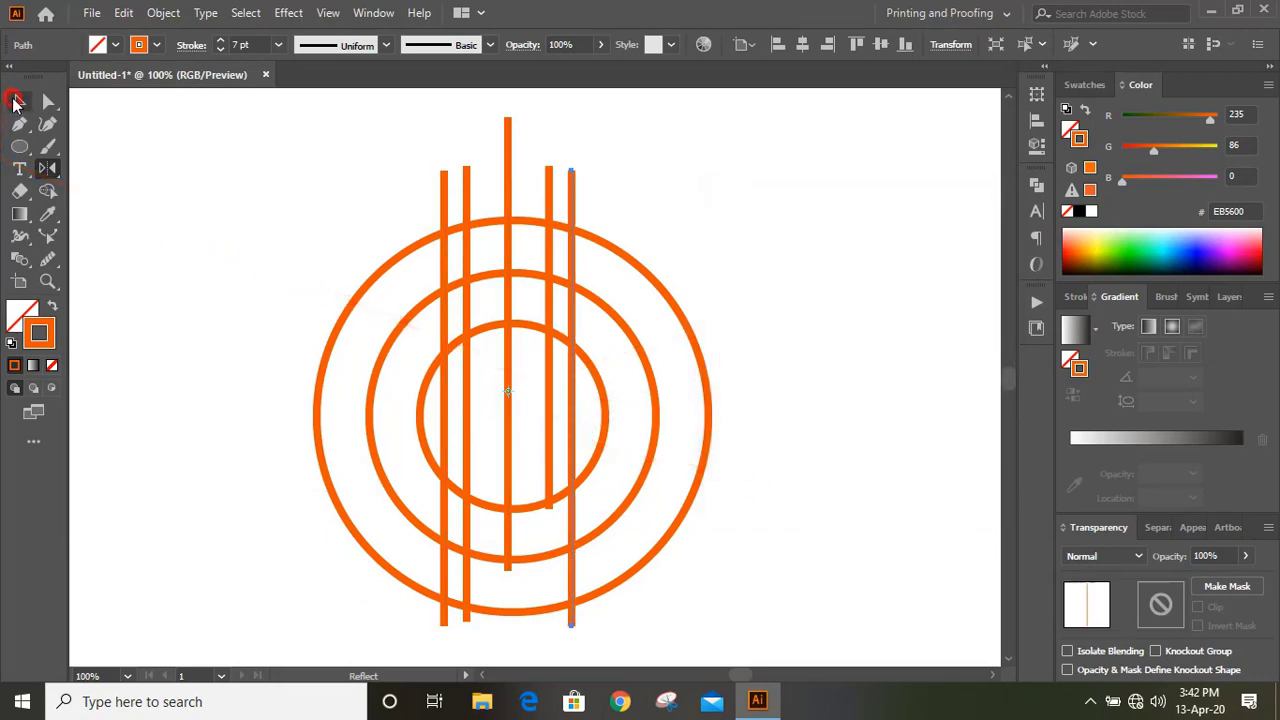
click(321, 141)
- Select all circles and lines and expand them with Fill and Stroke into filled shapes
drag(293, 124, 752, 617)
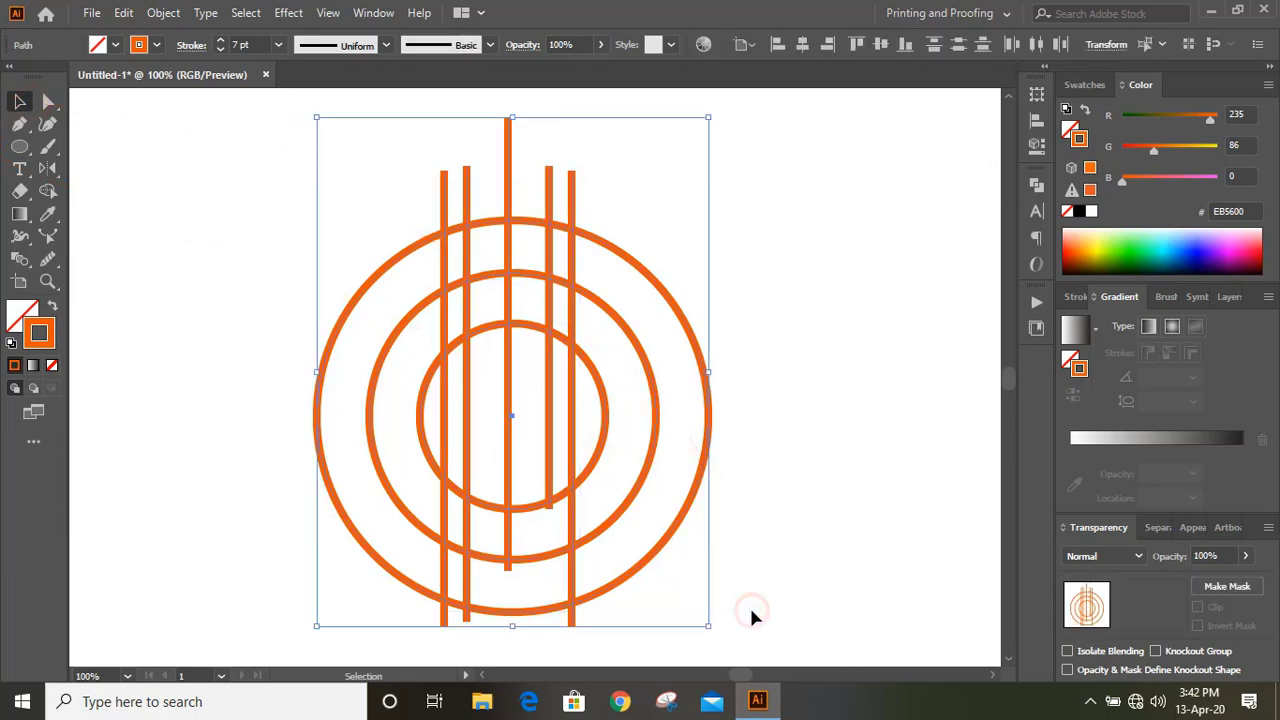
click(162, 12)
click(270, 224)
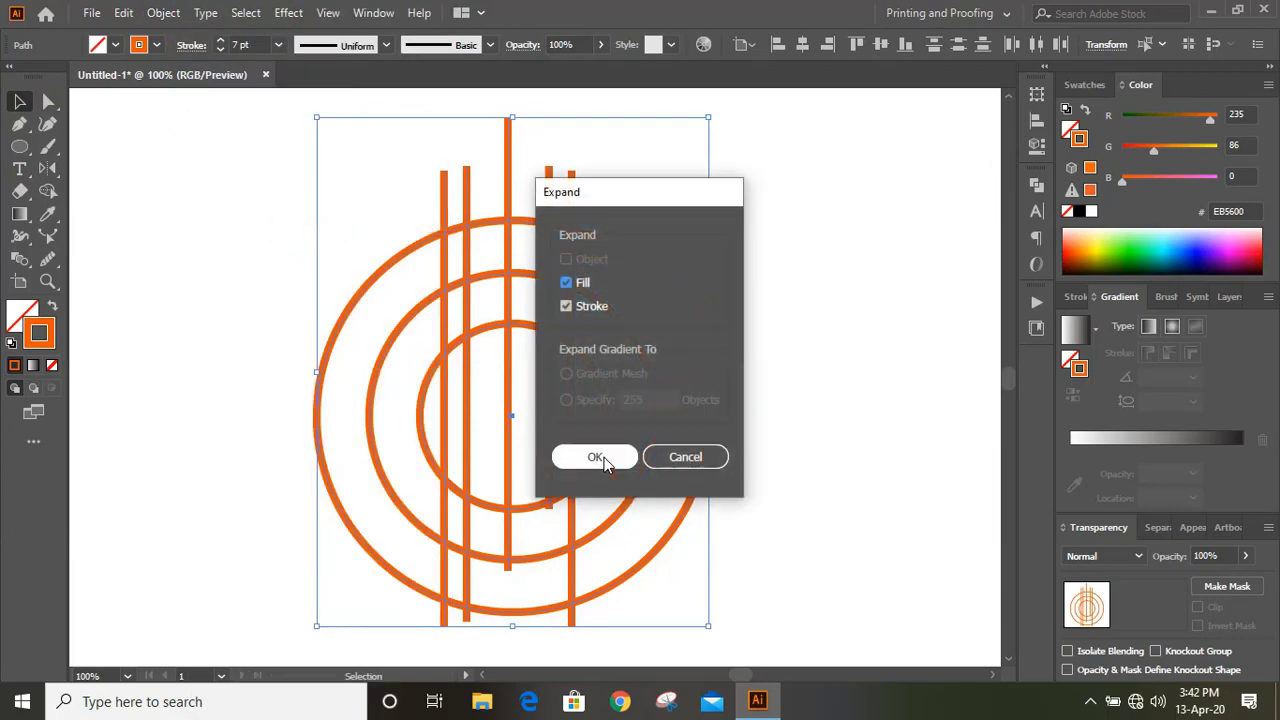
click(596, 457)
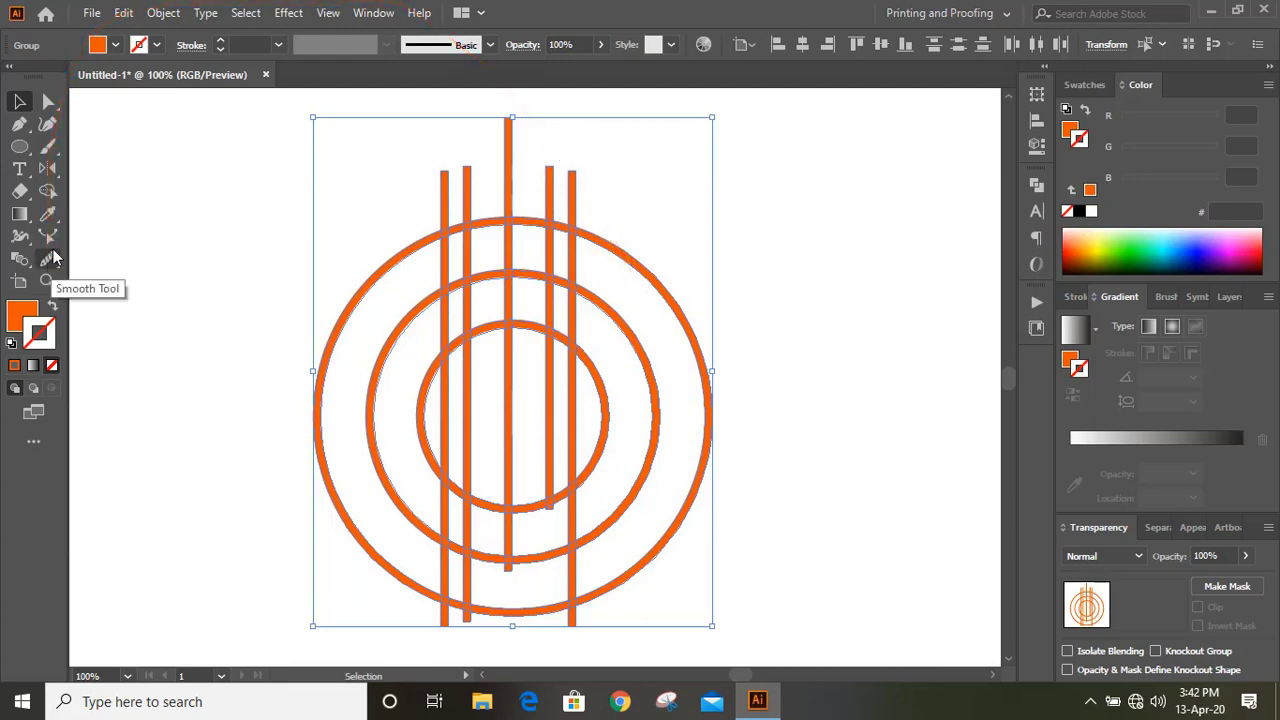
- Use Shape Builder with Alt to remove ring pieces between the two right and two left lines
click(48, 192)
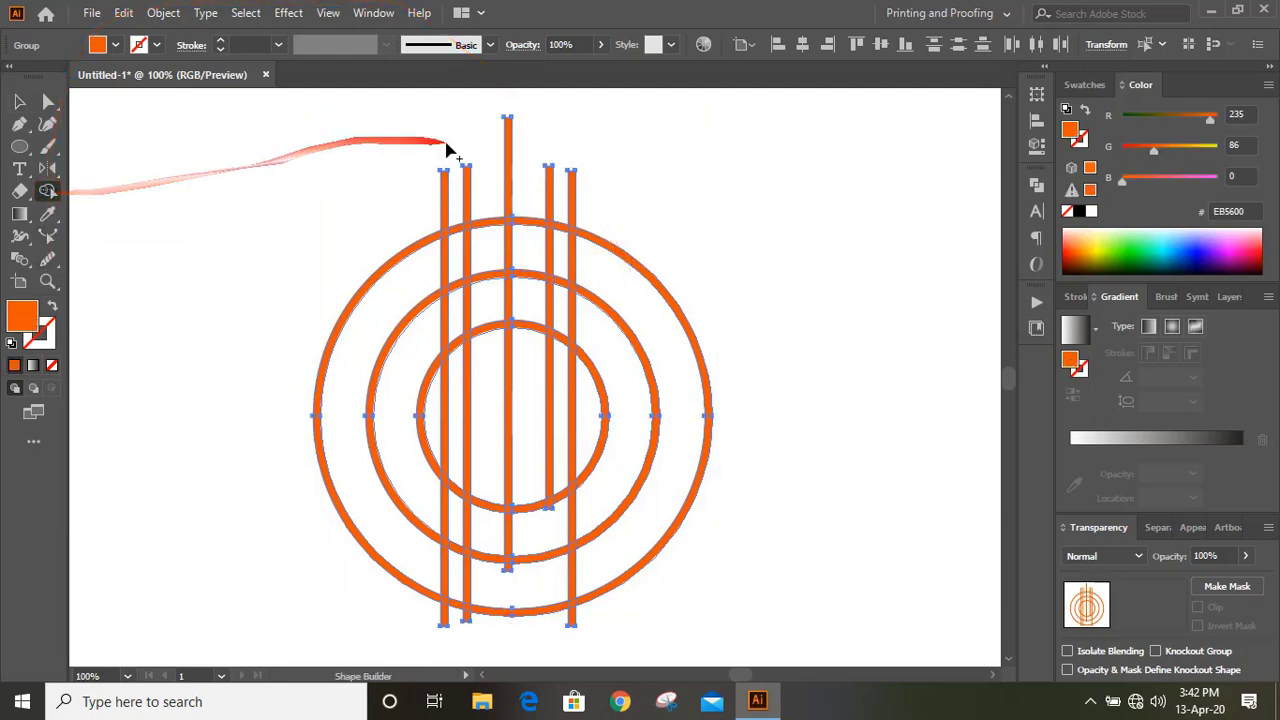
key(alt)
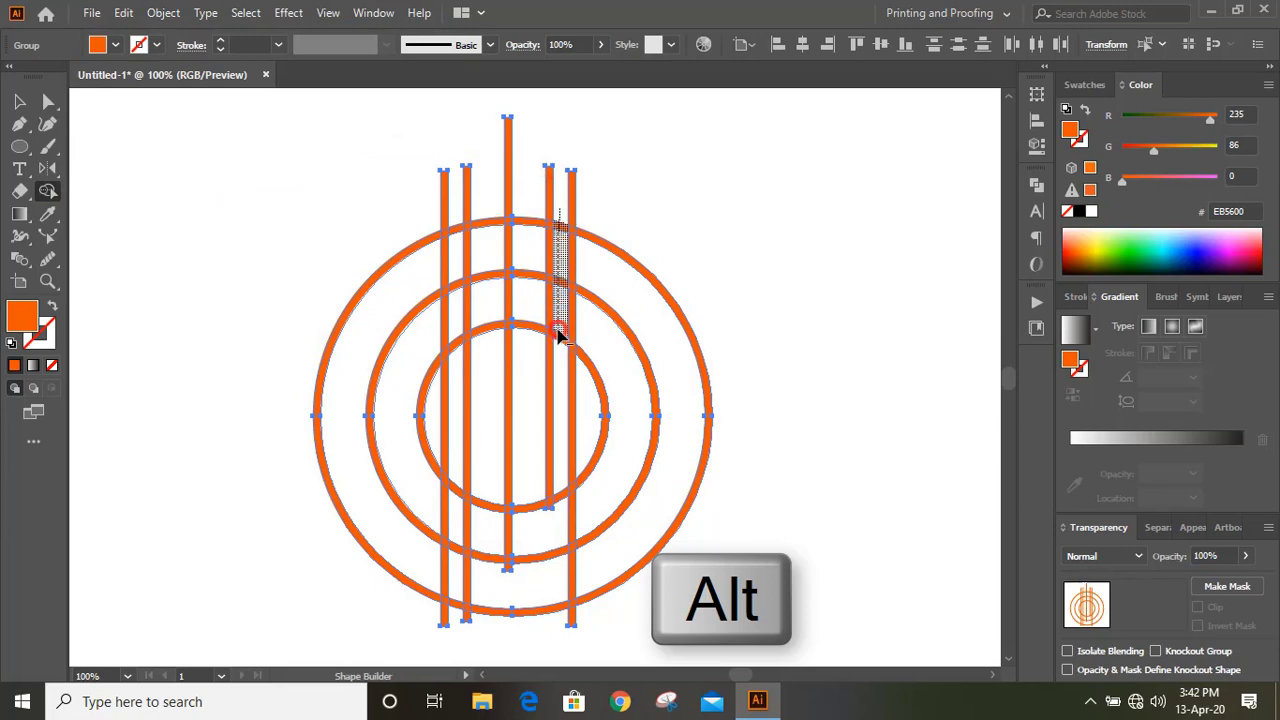
mouse_move(558, 337)
mouse_down()
mouse_move(849, 277)
mouse_move(574, 232)
mouse_up()
key(alt)
drag(458, 258, 458, 288)
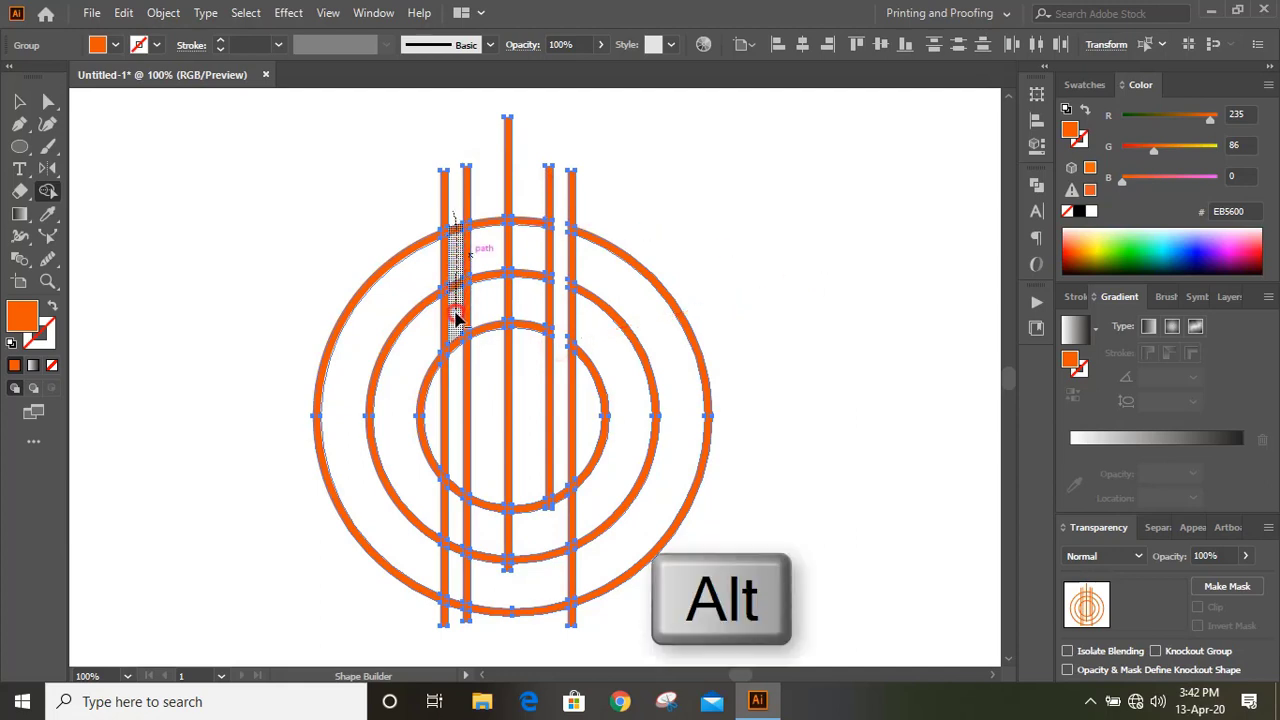
drag(481, 349, 675, 318)
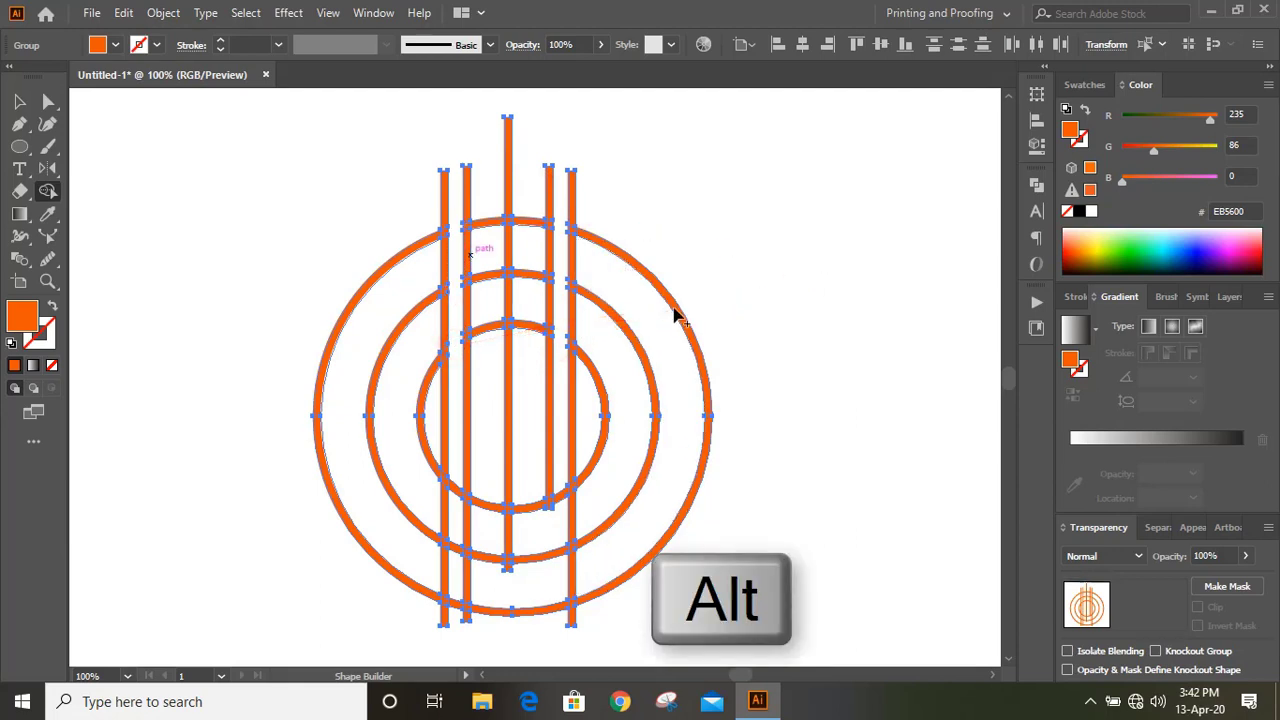
key(v)
click(685, 186)
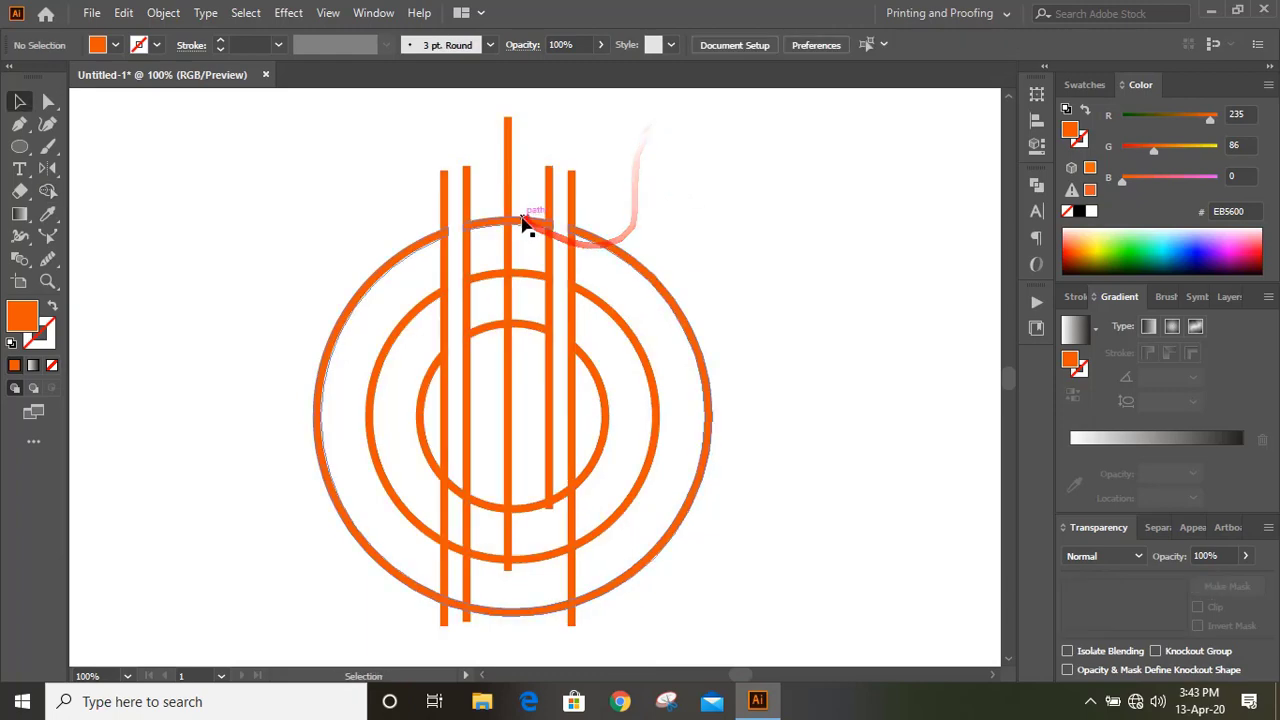
- Delete the top arc pieces of the outer, middle and inner rings in isolation mode
double_click(522, 222)
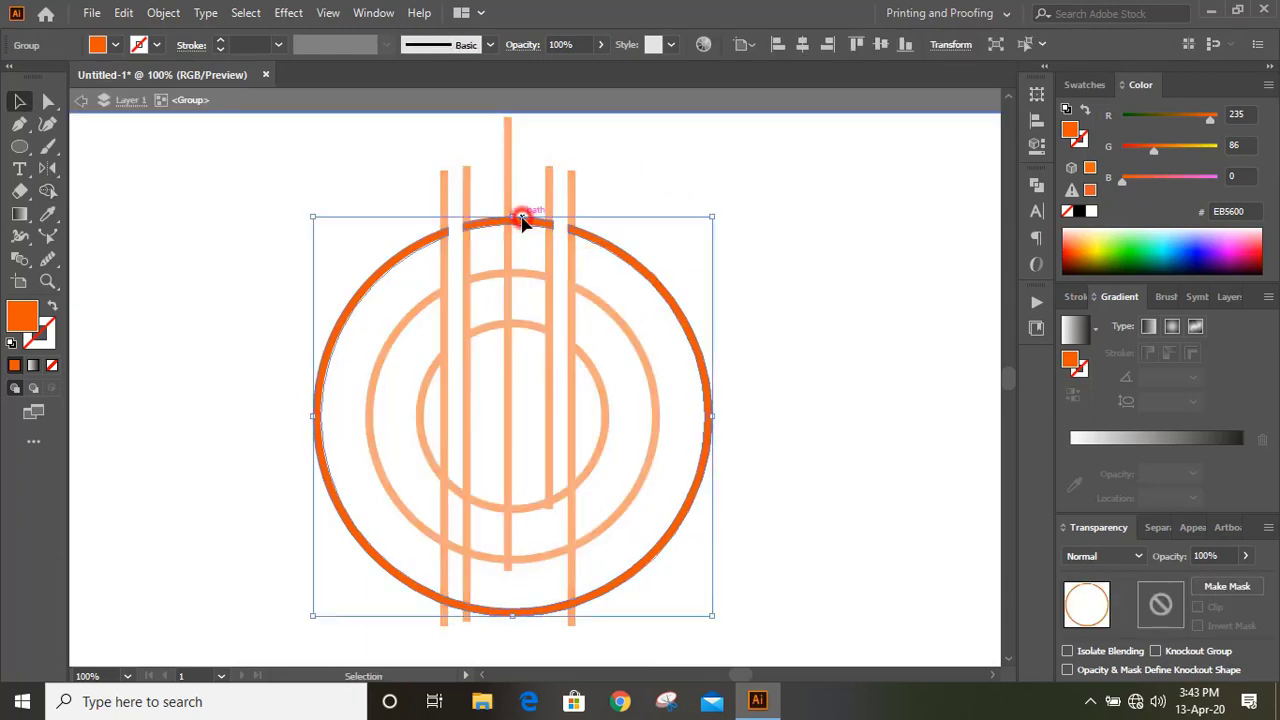
double_click(522, 228)
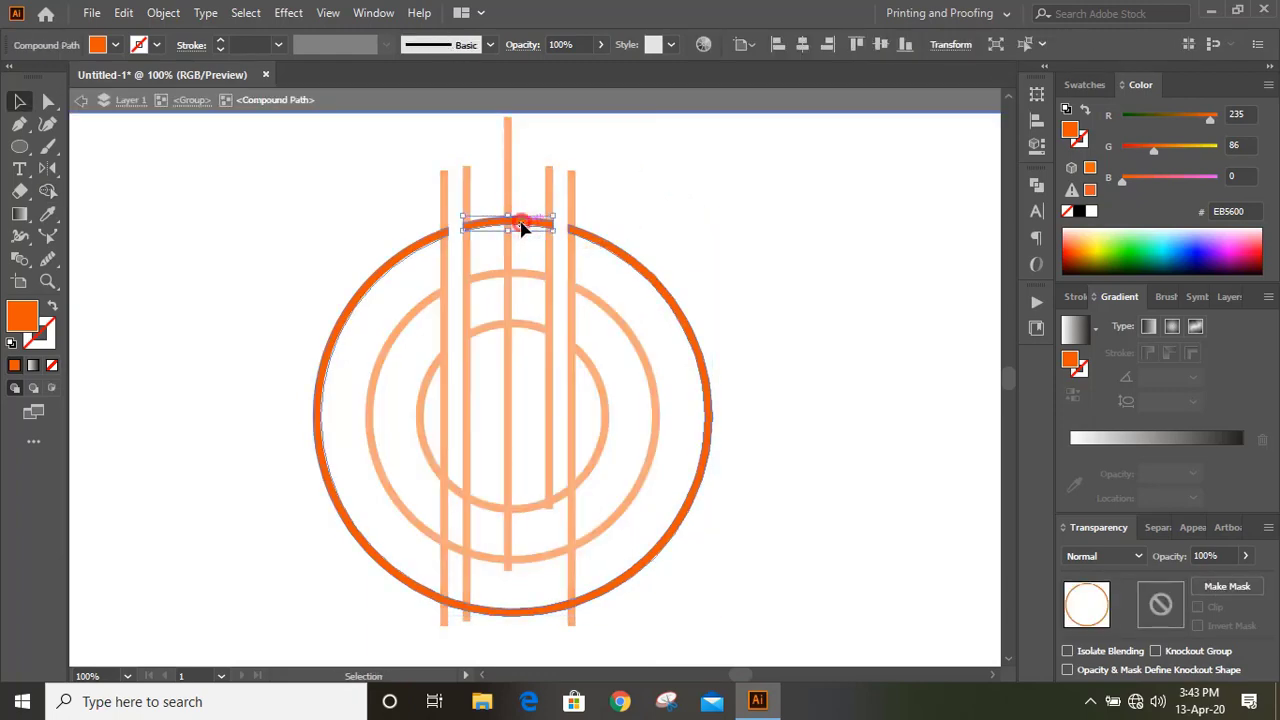
key(Delete)
double_click(643, 197)
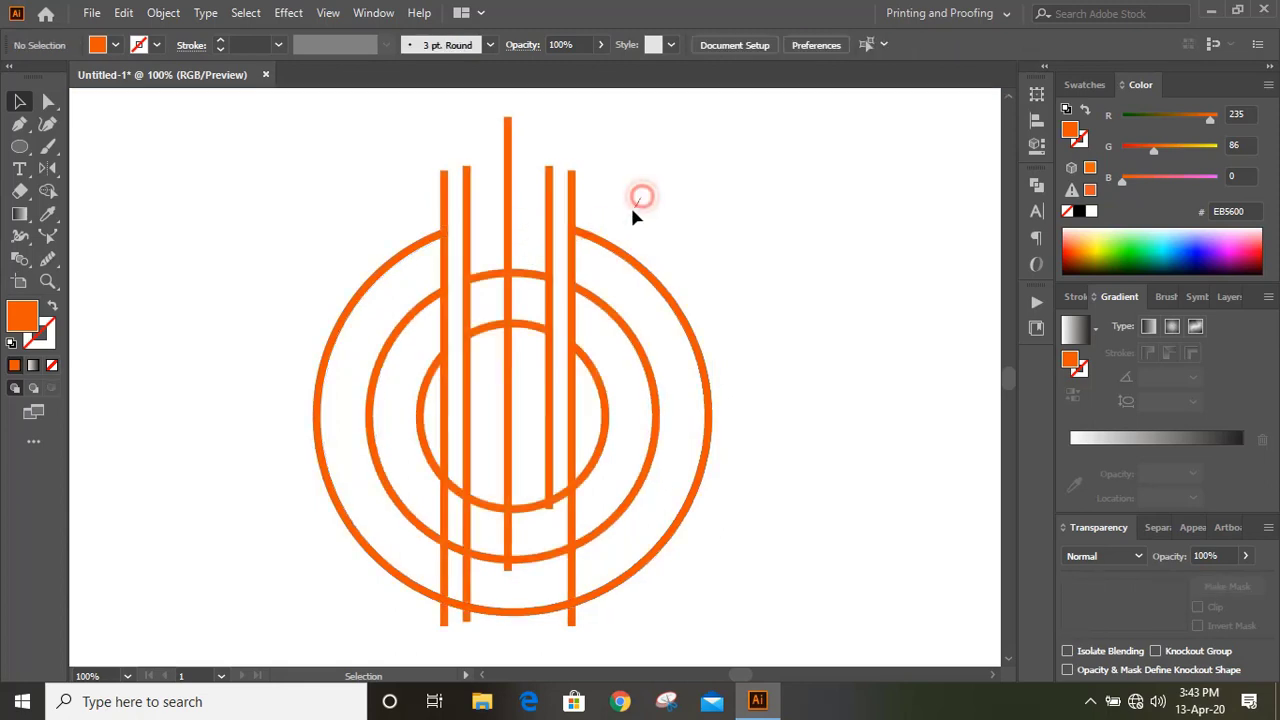
double_click(532, 282)
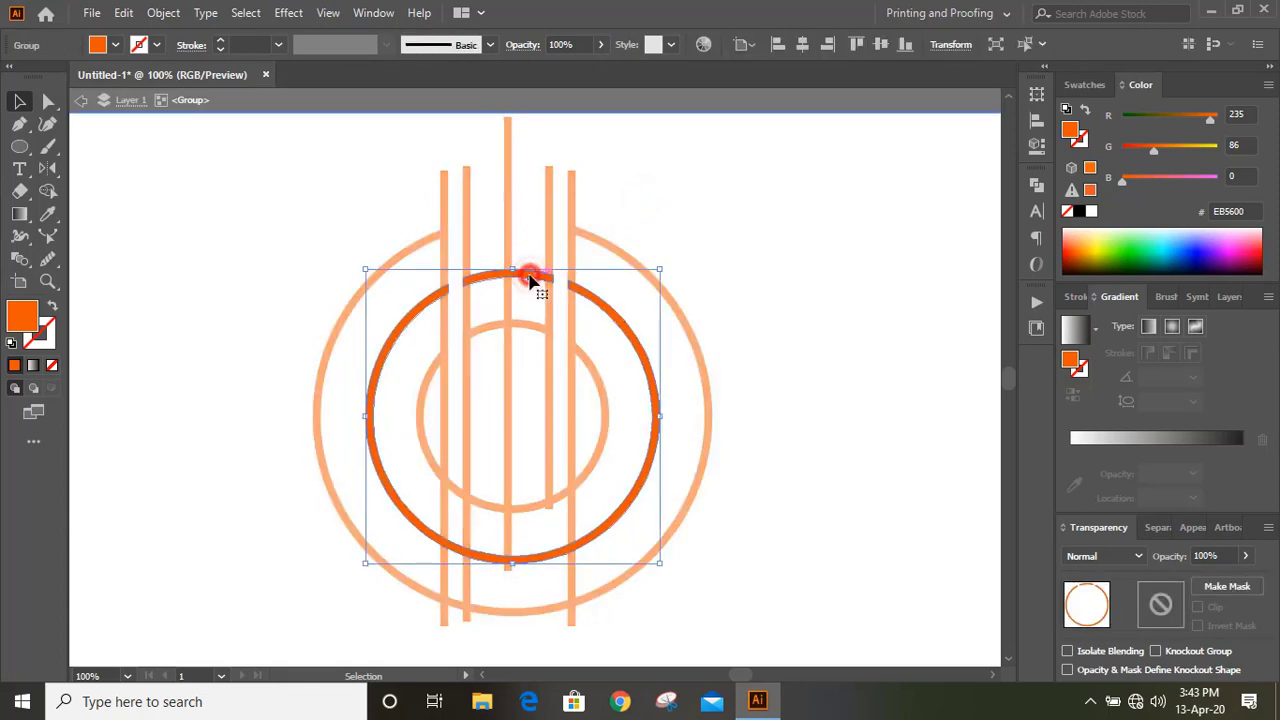
double_click(525, 279)
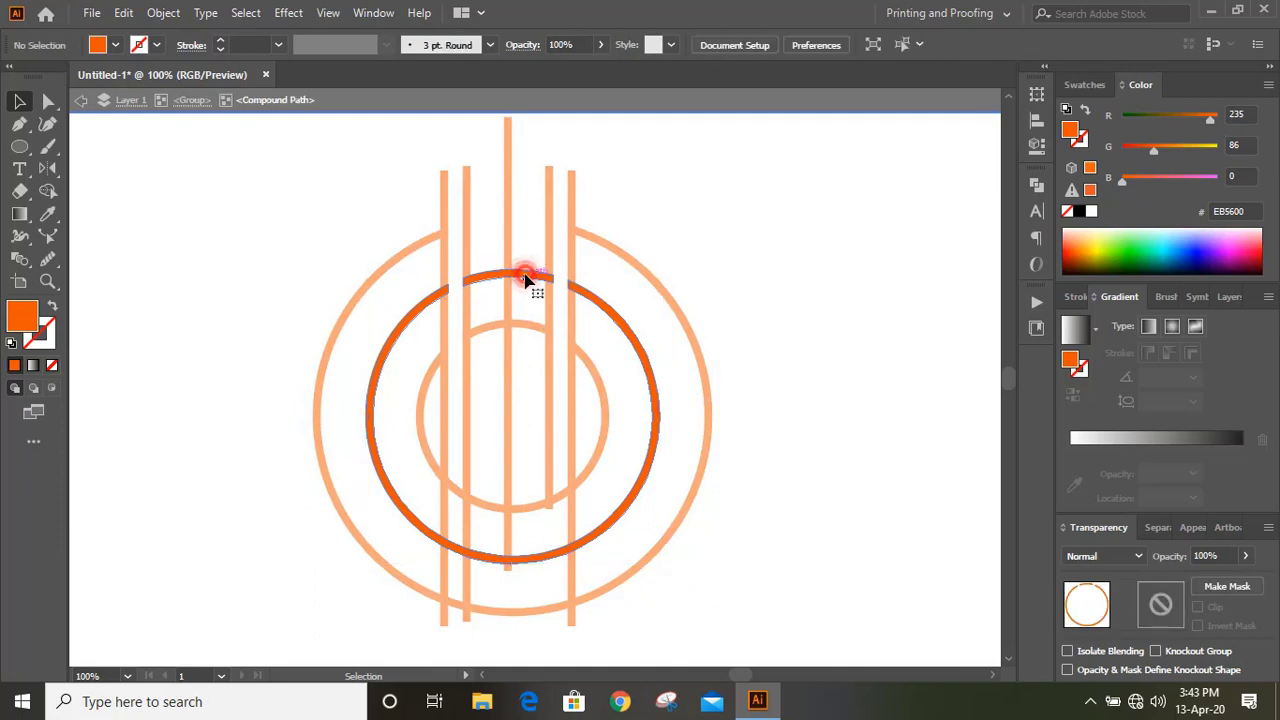
key(Delete)
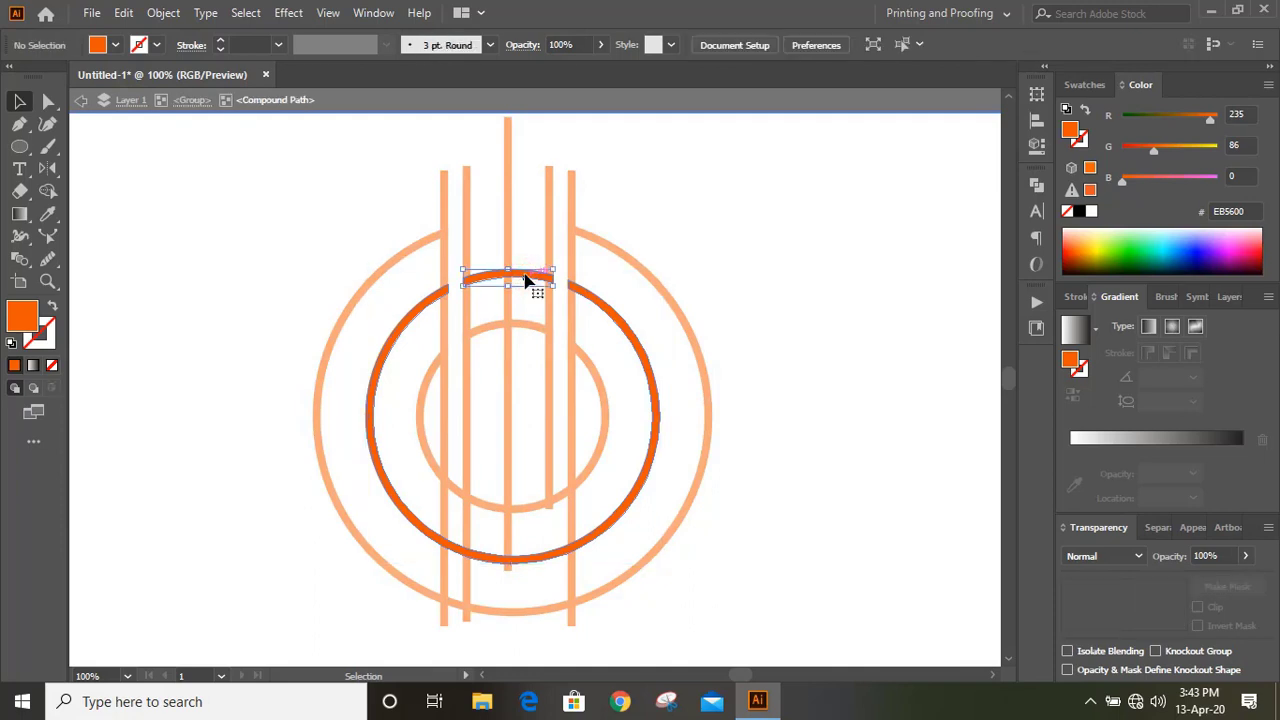
double_click(690, 205)
double_click(528, 328)
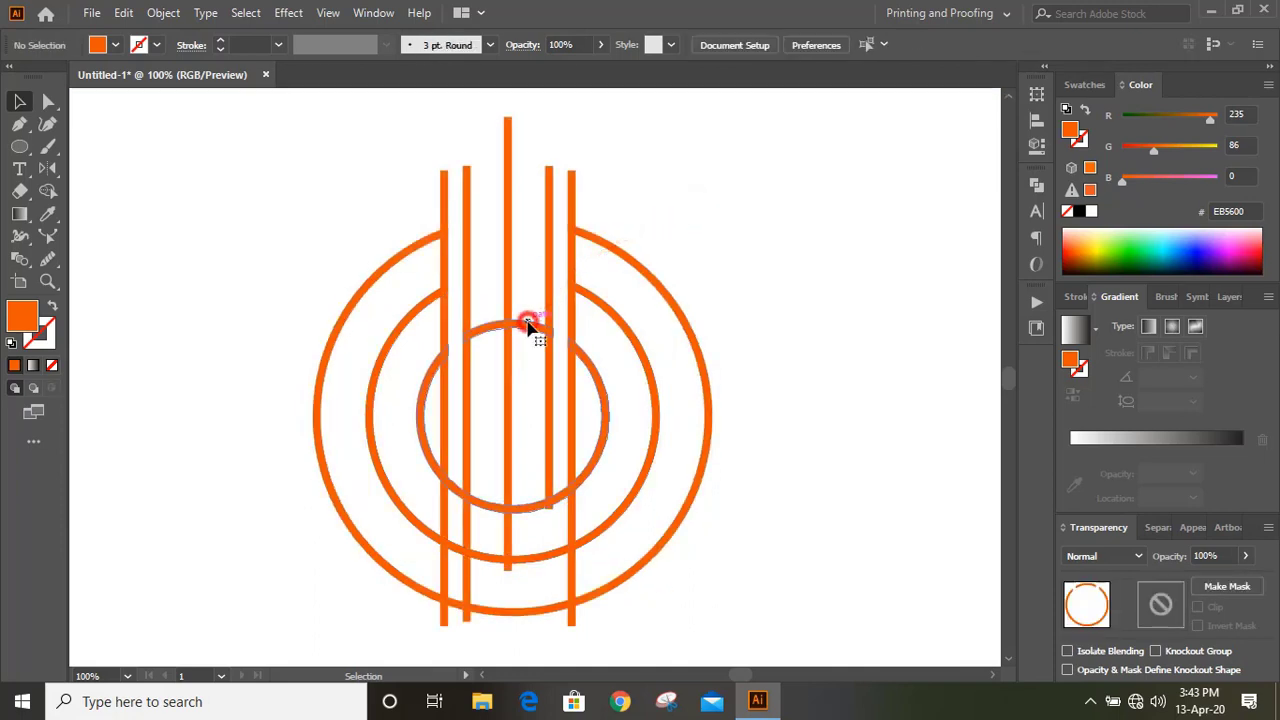
double_click(527, 329)
click(527, 329)
key(Delete)
double_click(720, 190)
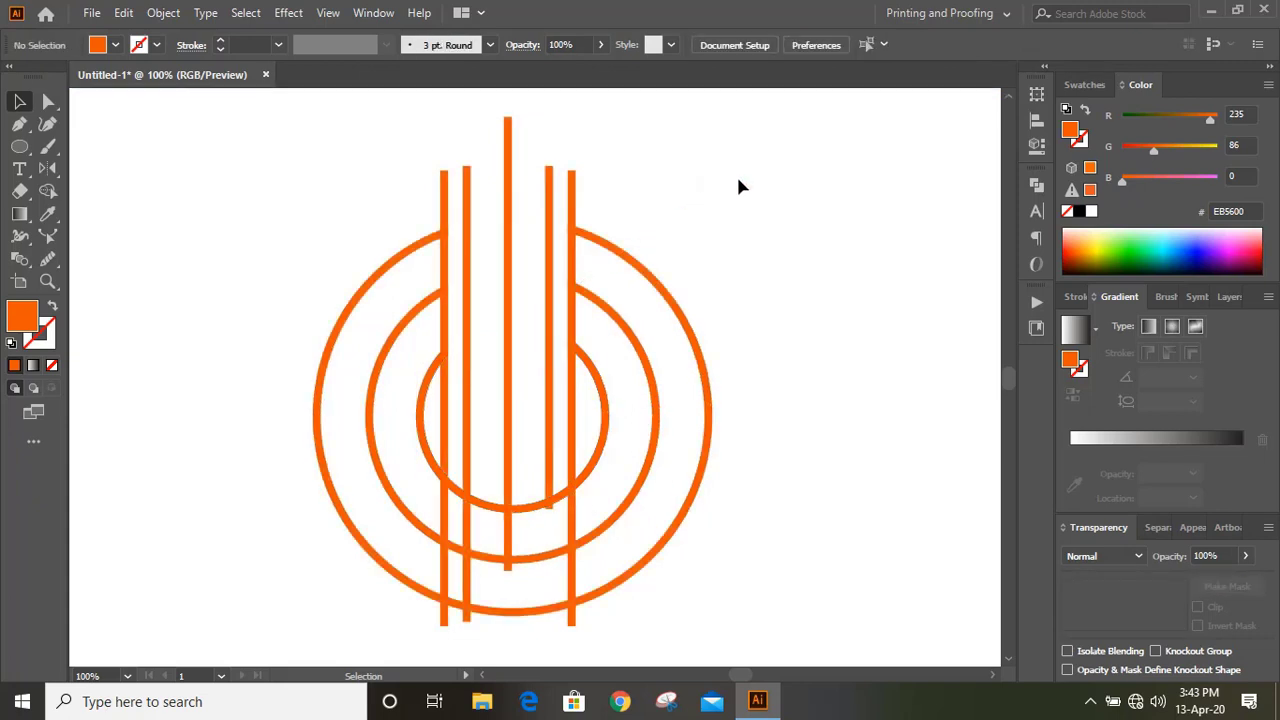
- Alt-sweep with Shape Builder to remove the lower circle segments between the bars
drag(261, 152, 747, 556)
click(47, 191)
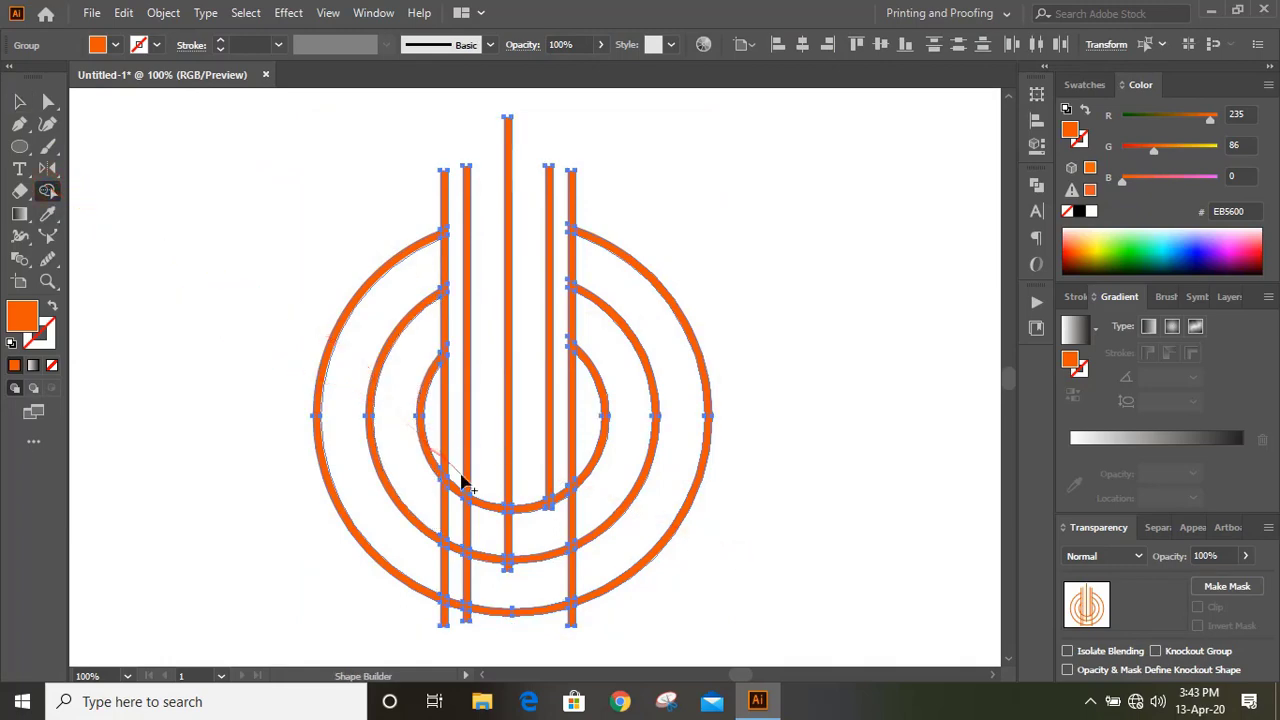
key(alt)
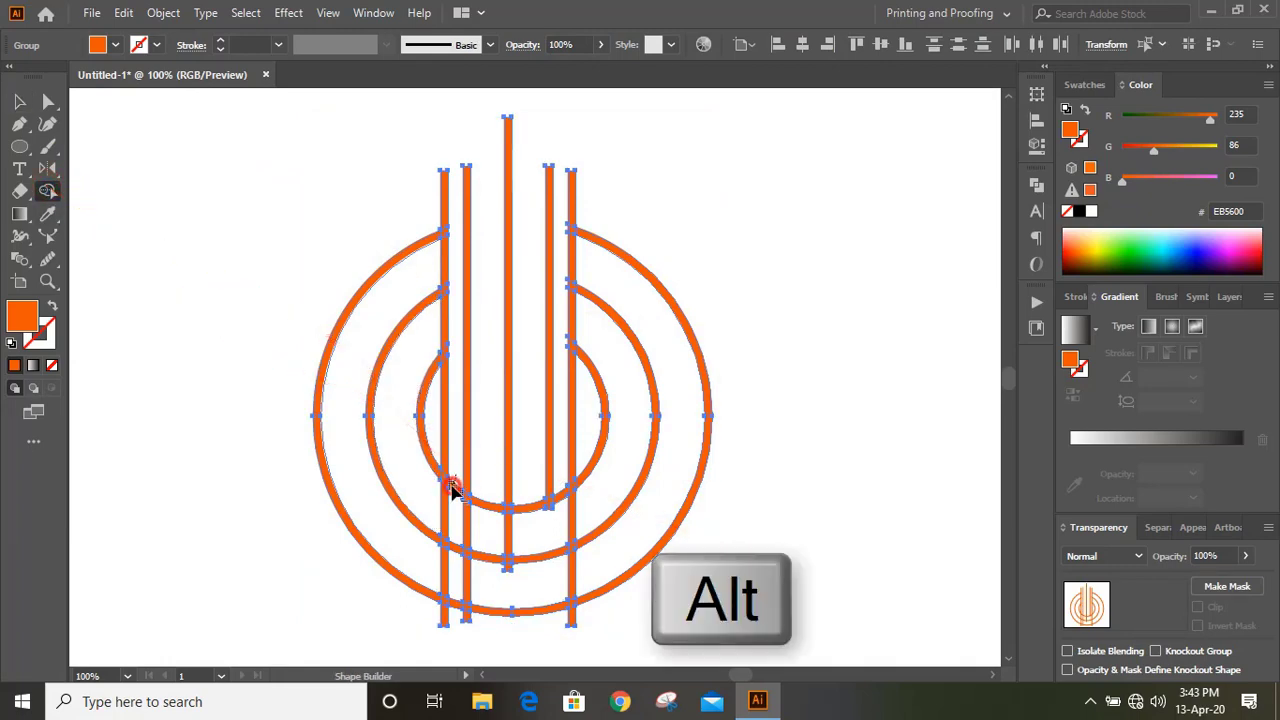
drag(452, 497, 456, 505)
drag(455, 555, 814, 466)
mouse_move(557, 586)
mouse_down()
mouse_move(471, 494)
mouse_move(481, 482)
mouse_move(489, 571)
mouse_up()
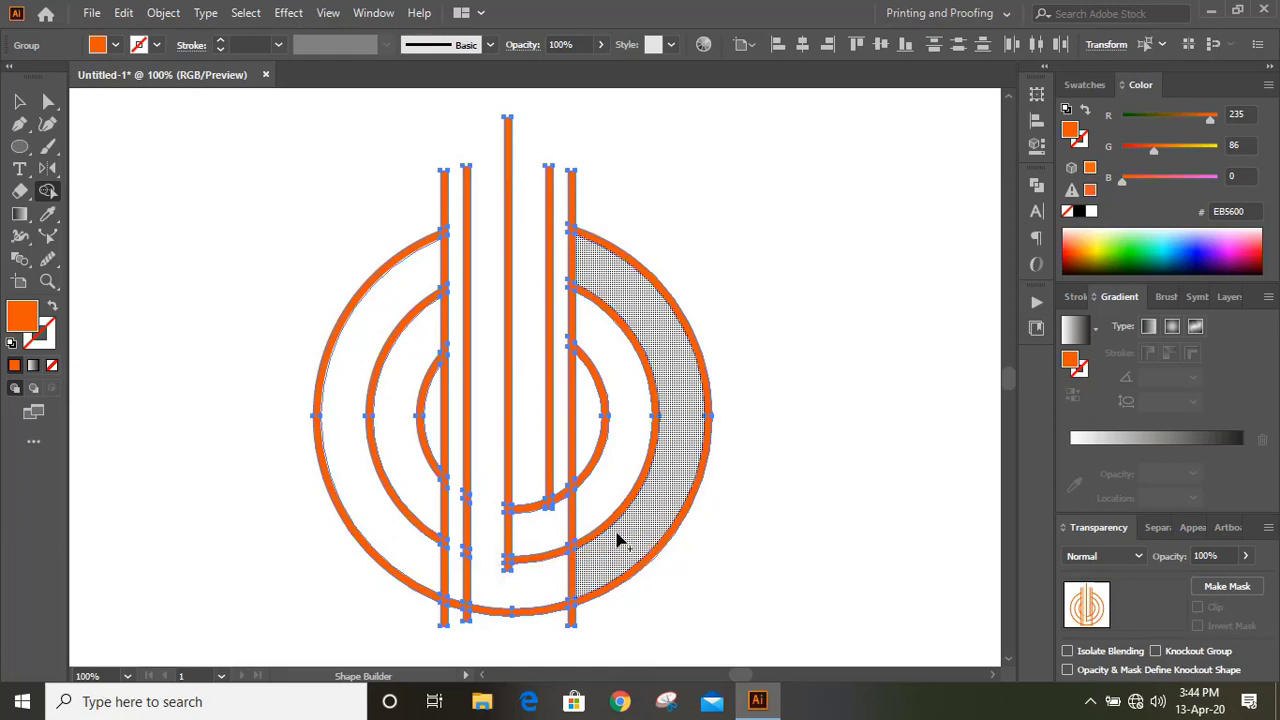
mouse_move(615, 540)
mouse_down()
mouse_move(527, 495)
mouse_move(528, 523)
mouse_move(560, 528)
mouse_up()
key(v)
click(263, 171)
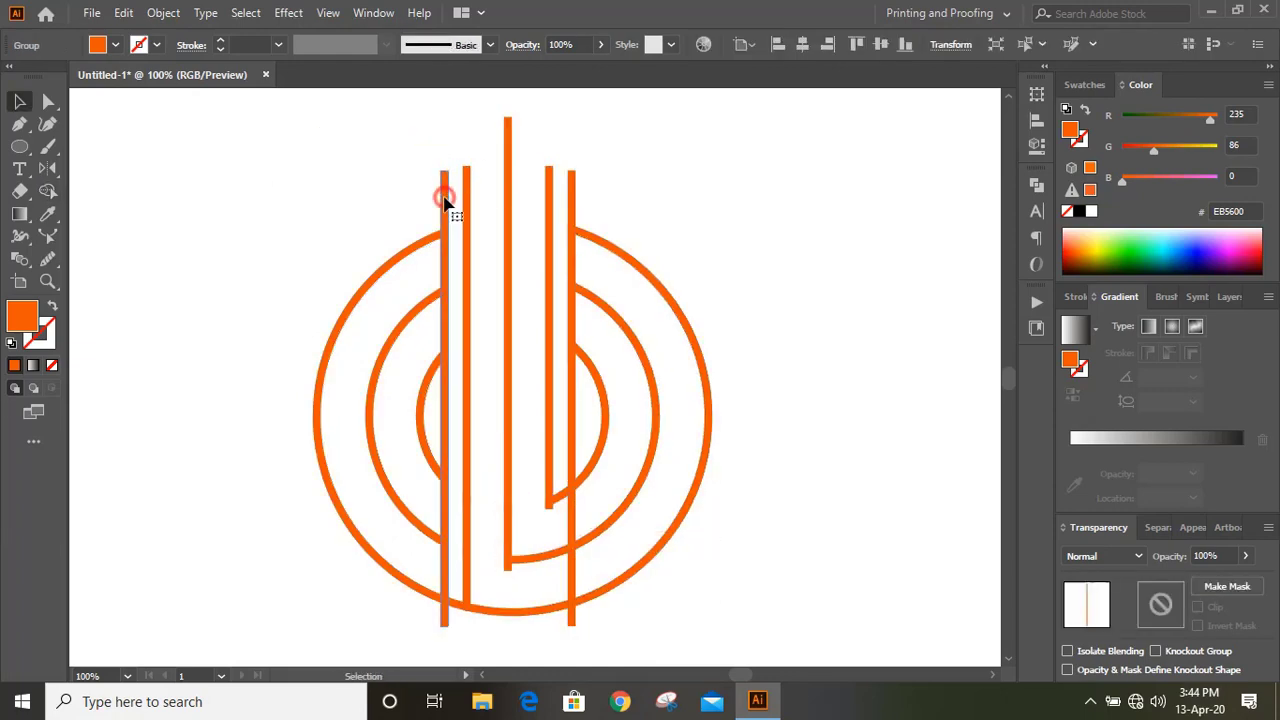
- Delete the leftmost and rightmost vertical lines
click(445, 197)
key(Delete)
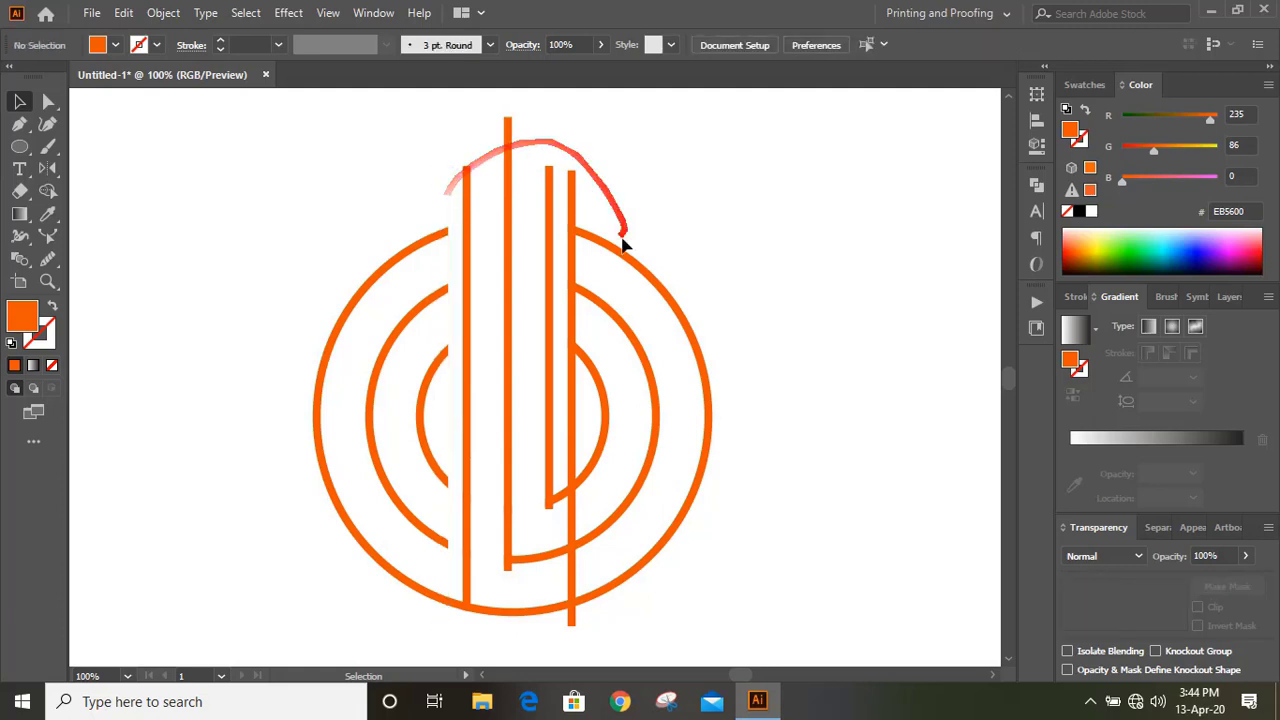
click(575, 265)
key(Delete)
scroll(708, 575, down, 1)
- Remove the leftover piece at the middle bar's base with Shape Builder and Alt
drag(688, 600, 368, 380)
scroll(551, 420, down, 2)
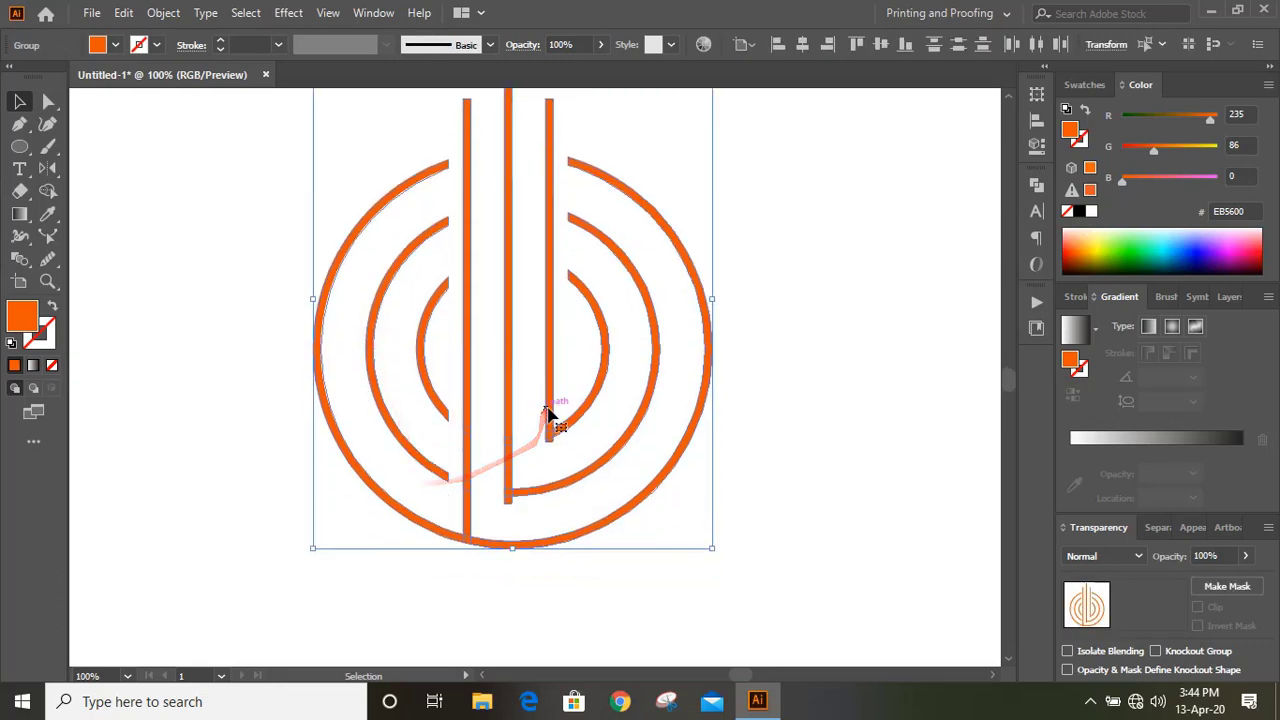
key(ctrl+plus)
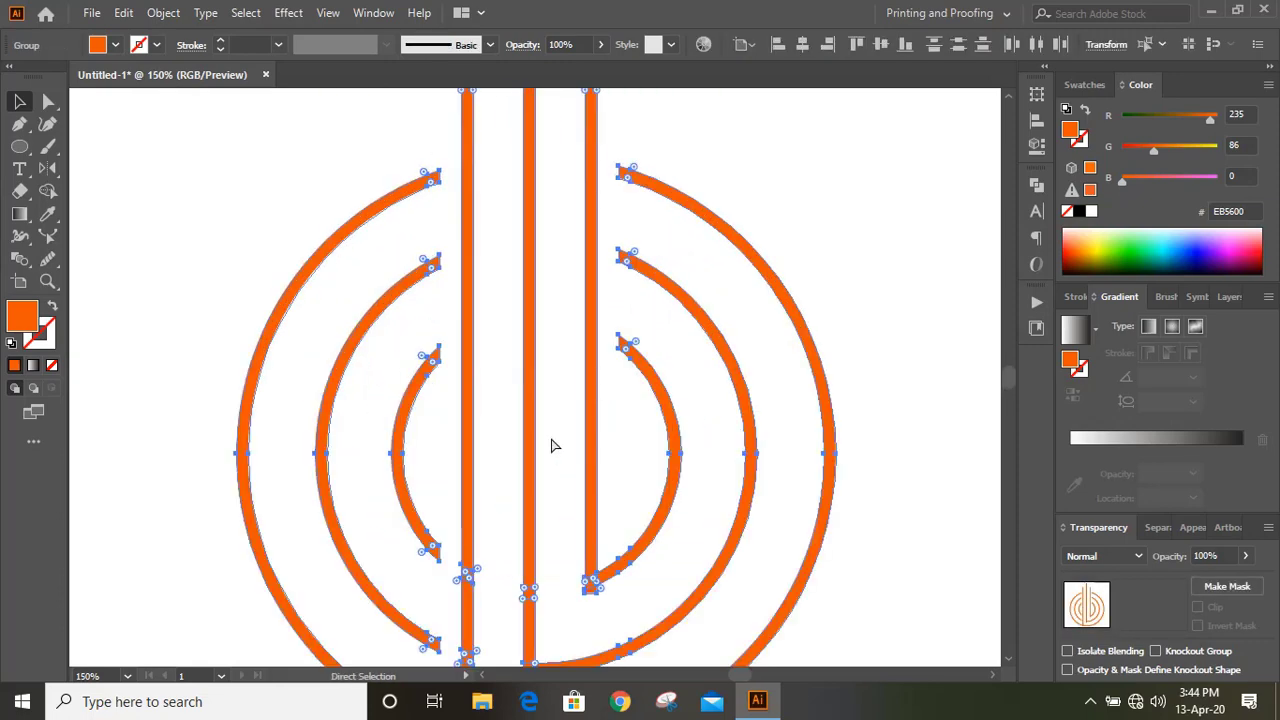
scroll(560, 440, down, 2)
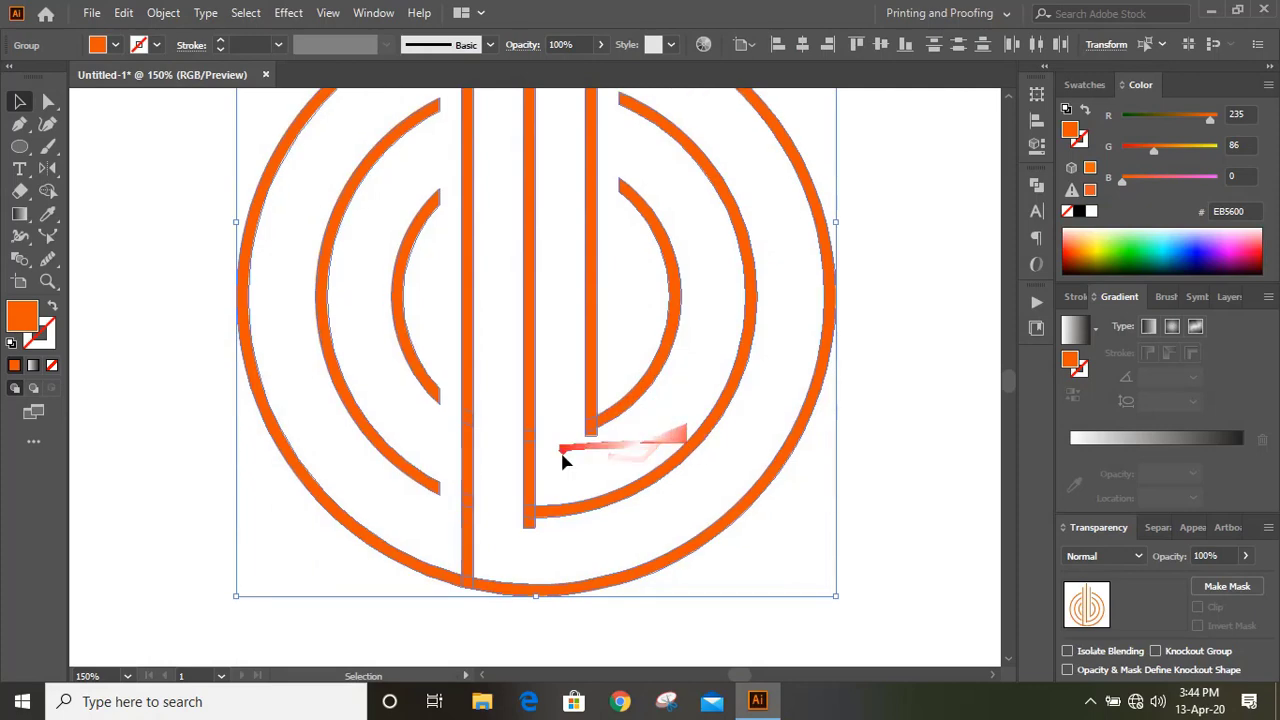
click(47, 191)
key(alt)
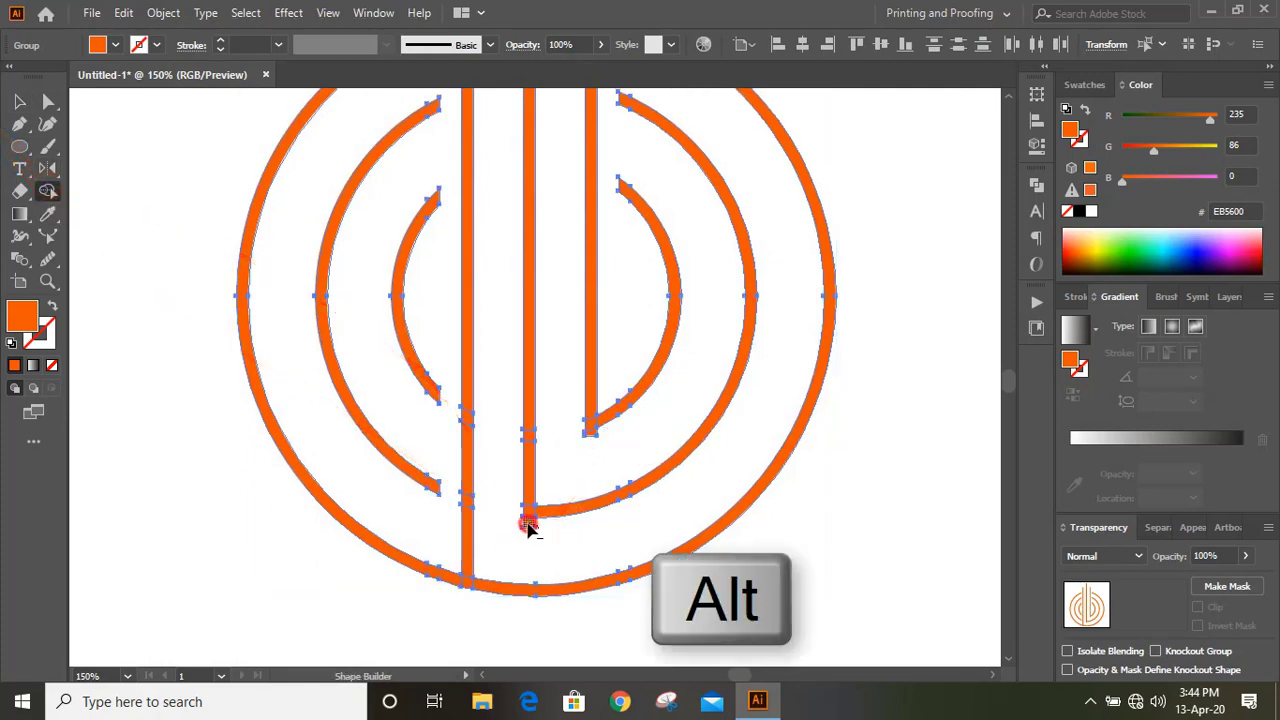
mouse_move(538, 517)
mouse_down()
mouse_move(623, 432)
mouse_move(601, 436)
mouse_up()
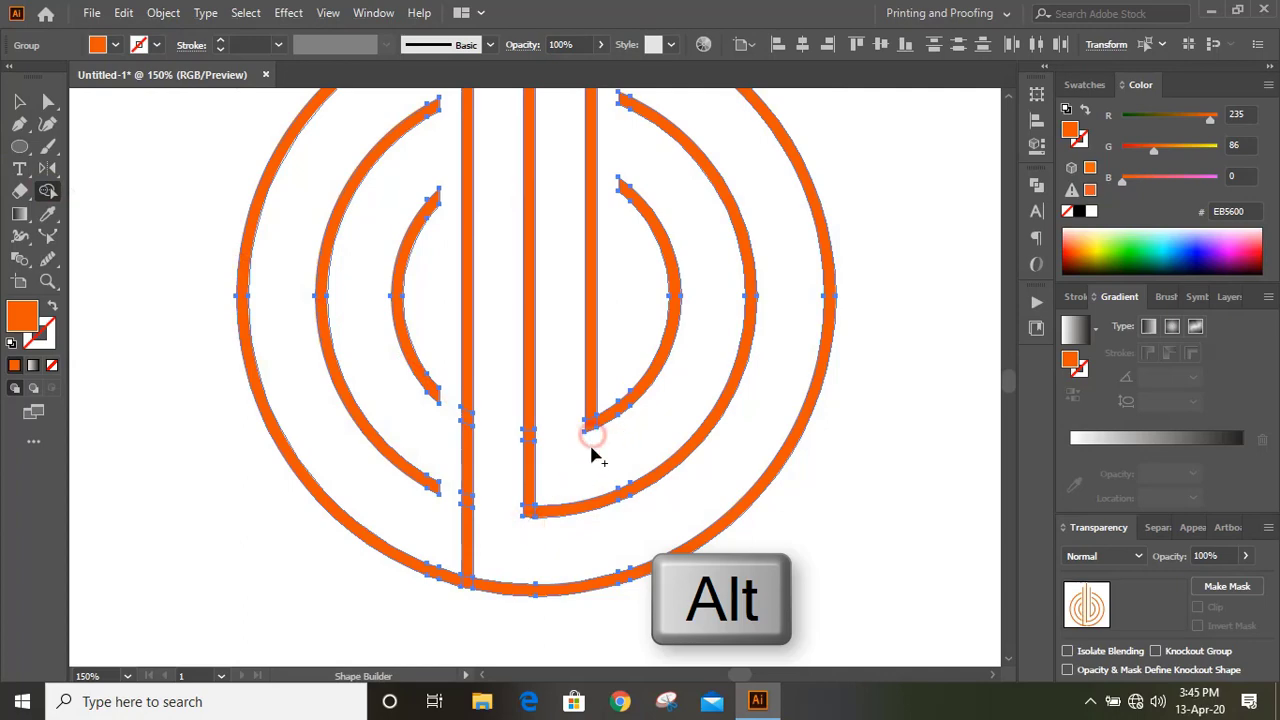
click(19, 101)
click(157, 285)
- Select the whole logo and unite all its pieces with Pathfinder's Unite
key(ctrl+minus)
key(ctrl+minus)
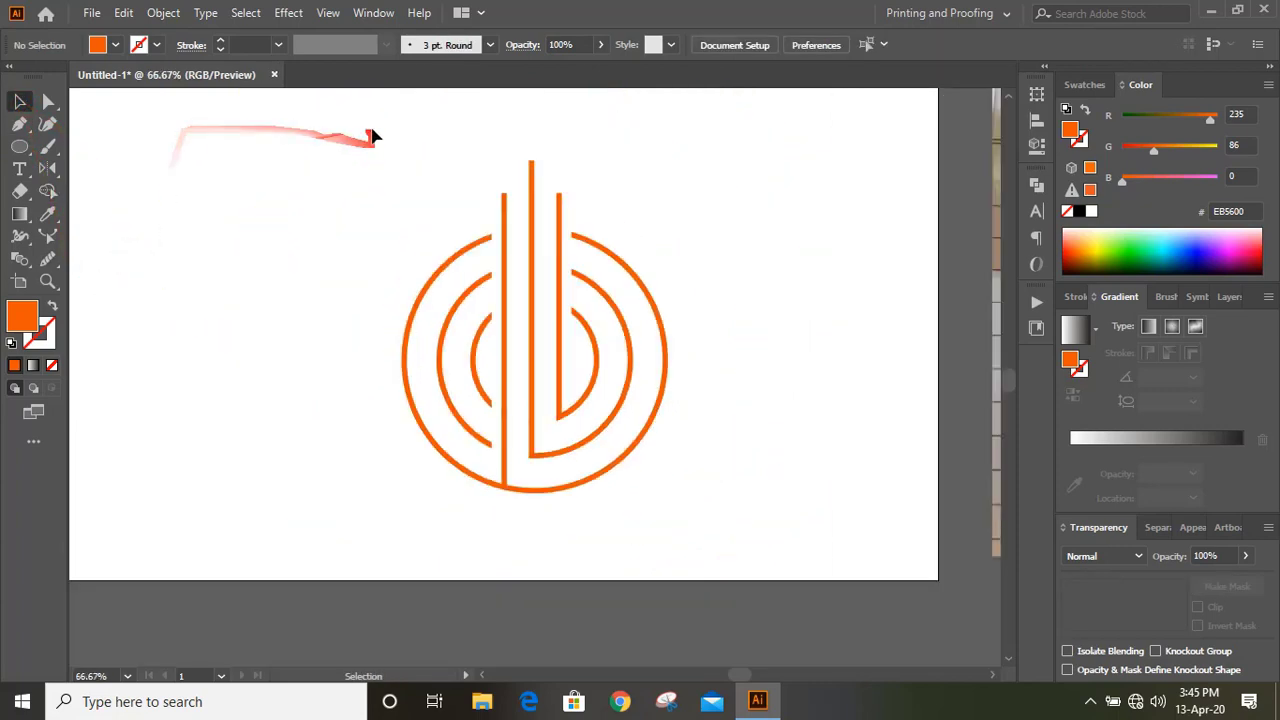
drag(372, 128, 729, 527)
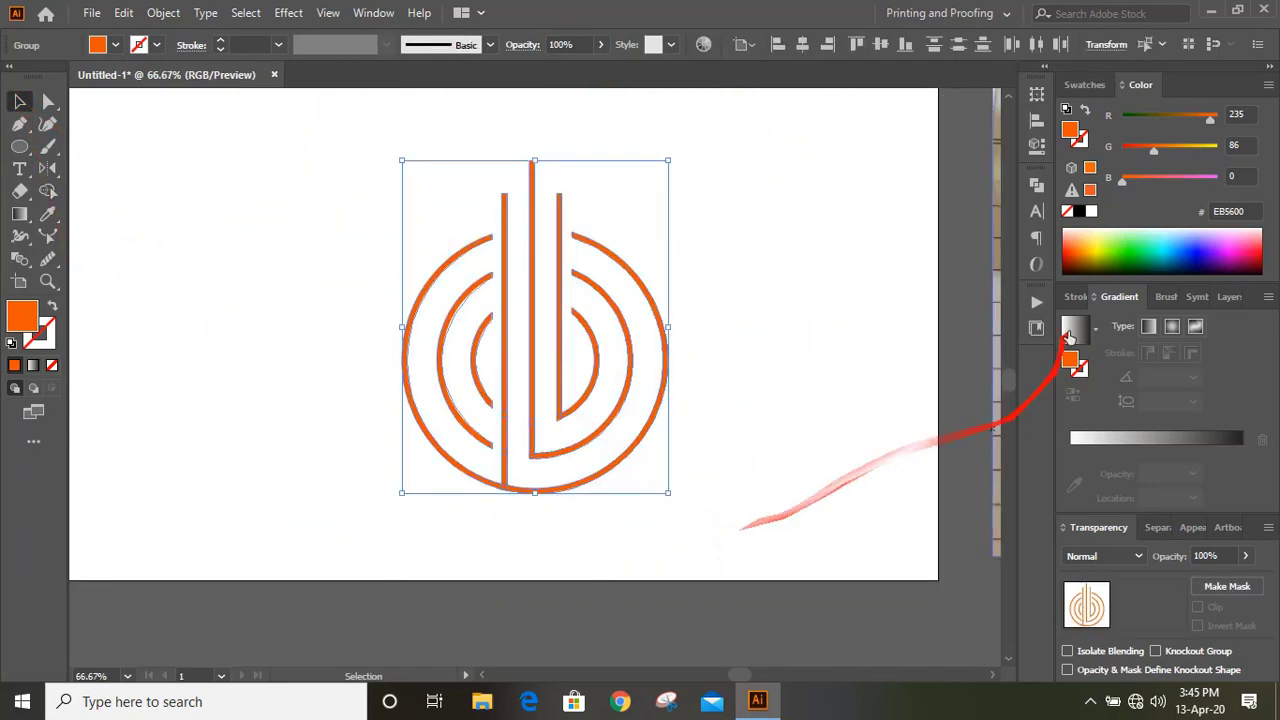
click(1036, 184)
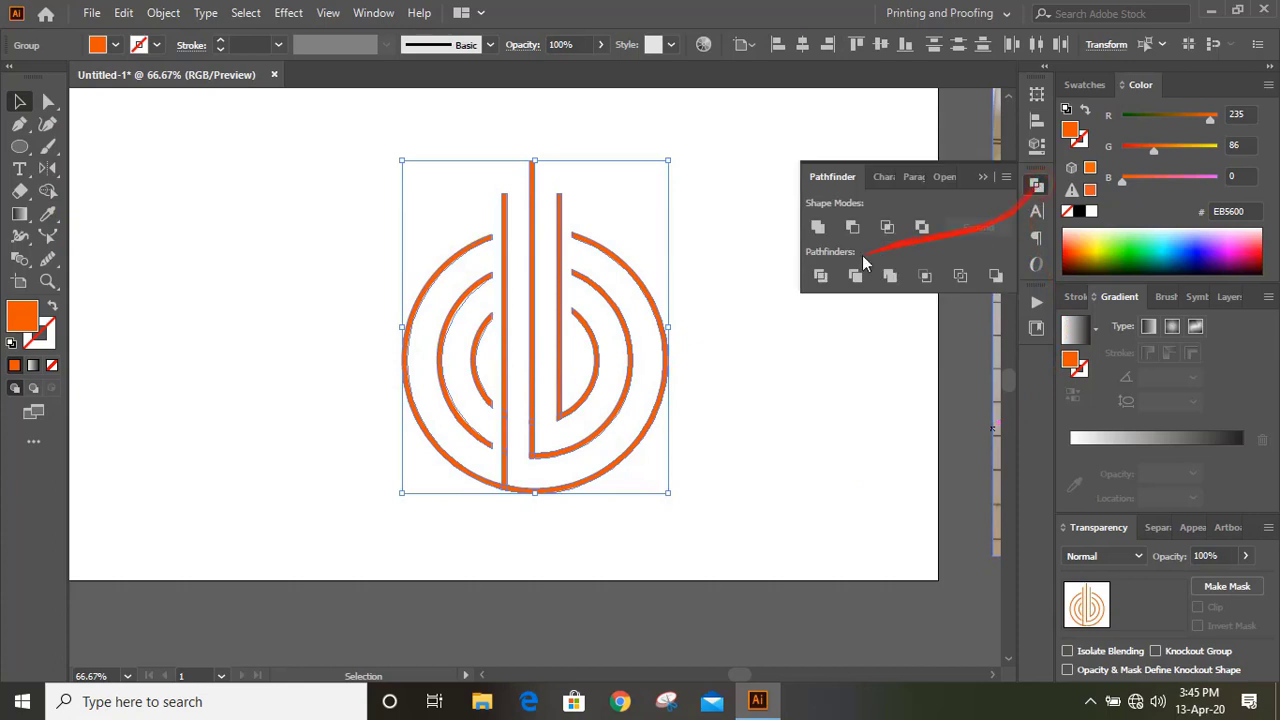
click(818, 228)
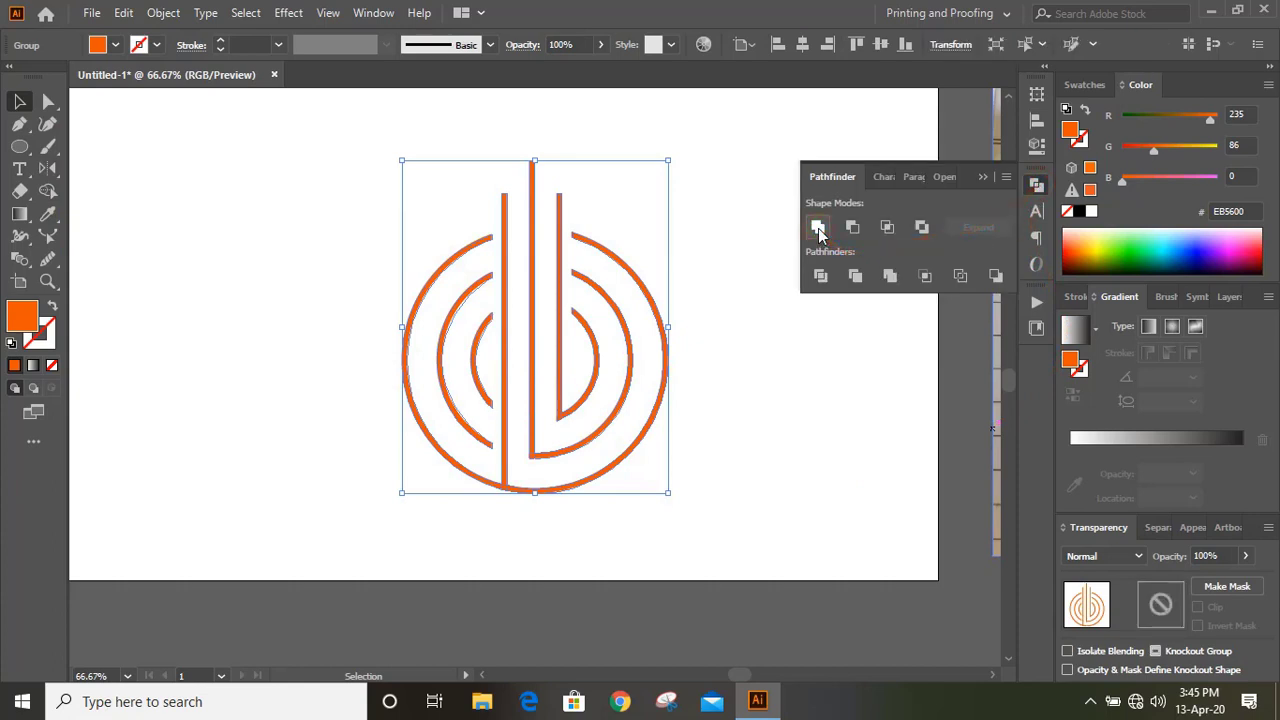
click(985, 177)
click(734, 370)
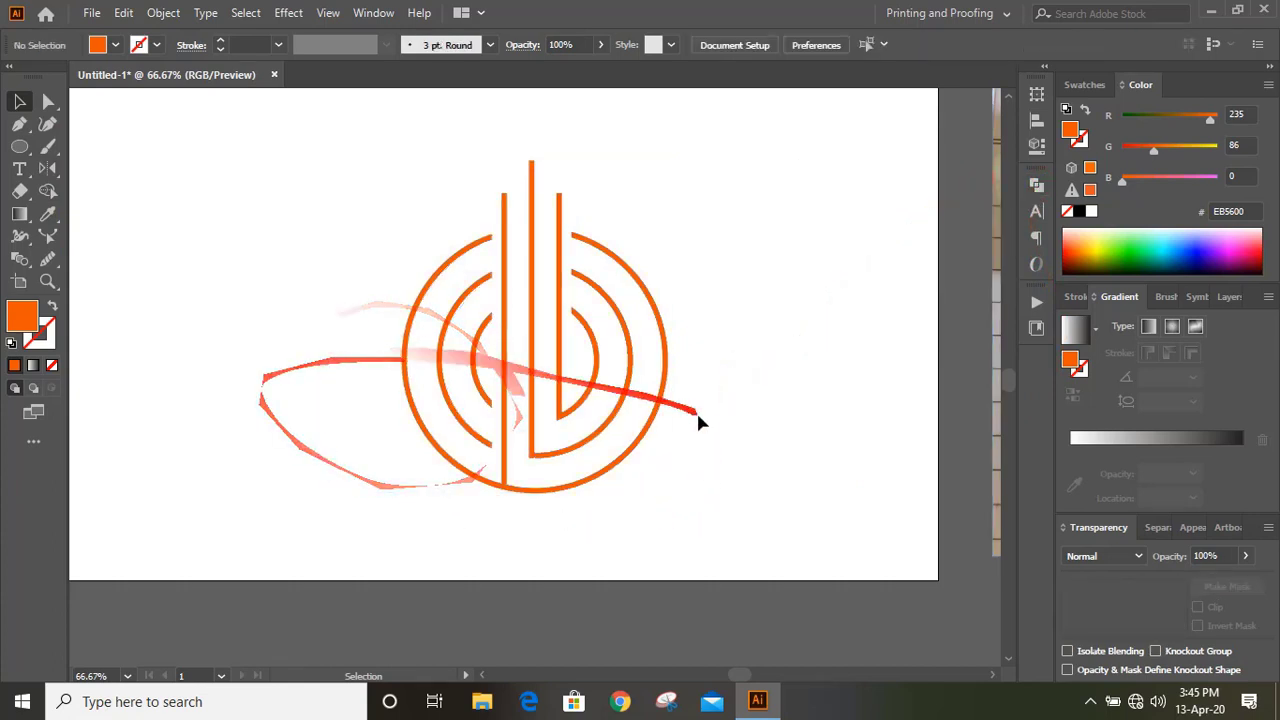
- Lower one top corner of the left, right and middle bars to slant their tops
scroll(598, 160, up, 4)
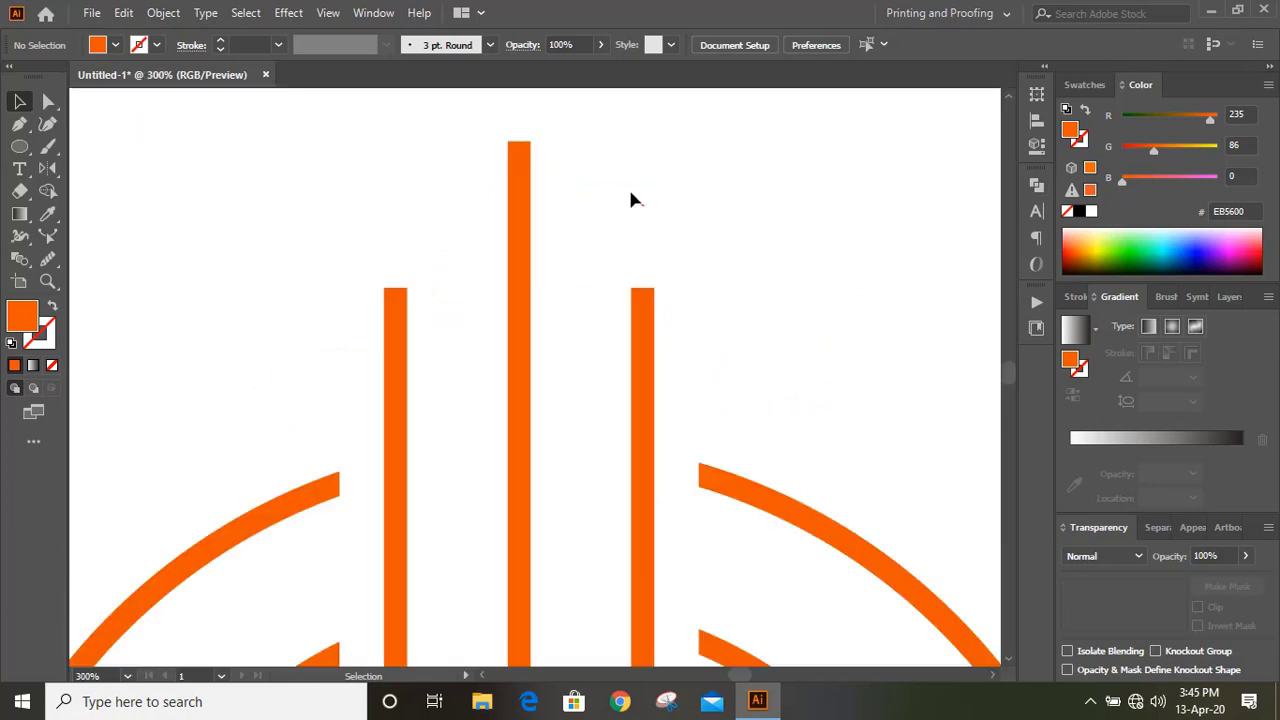
click(48, 101)
key(Down)
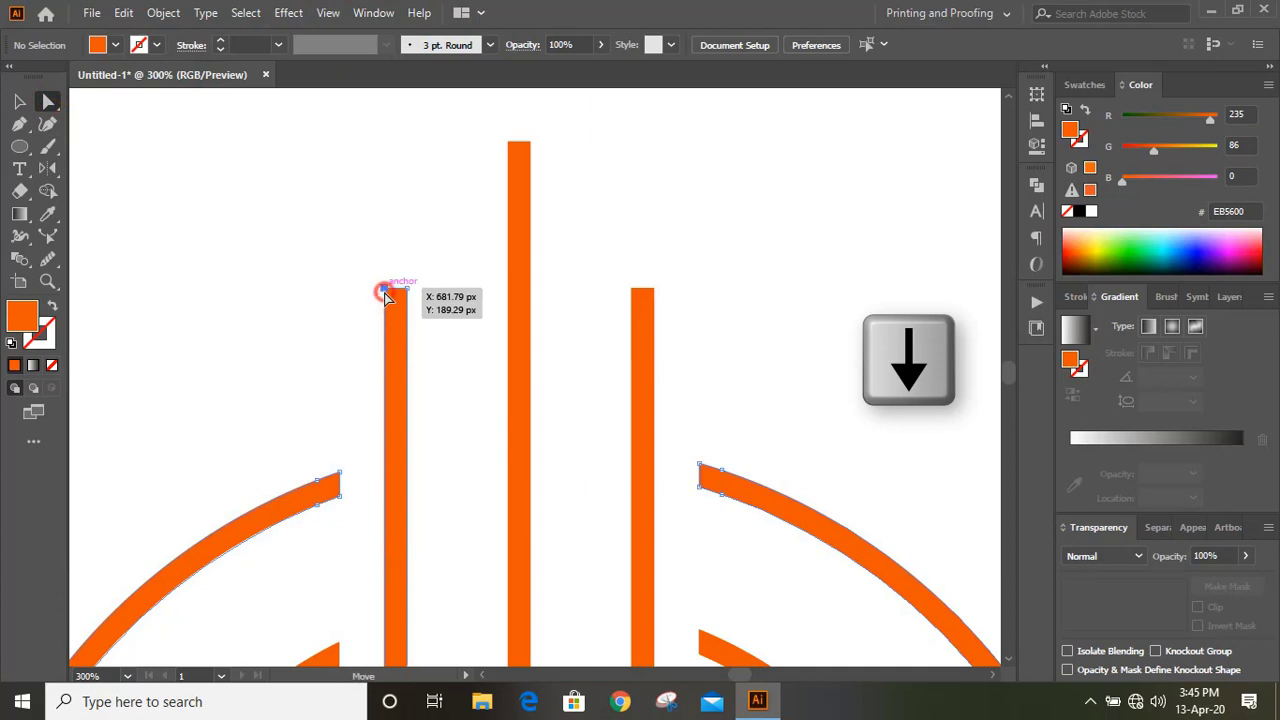
click(386, 295)
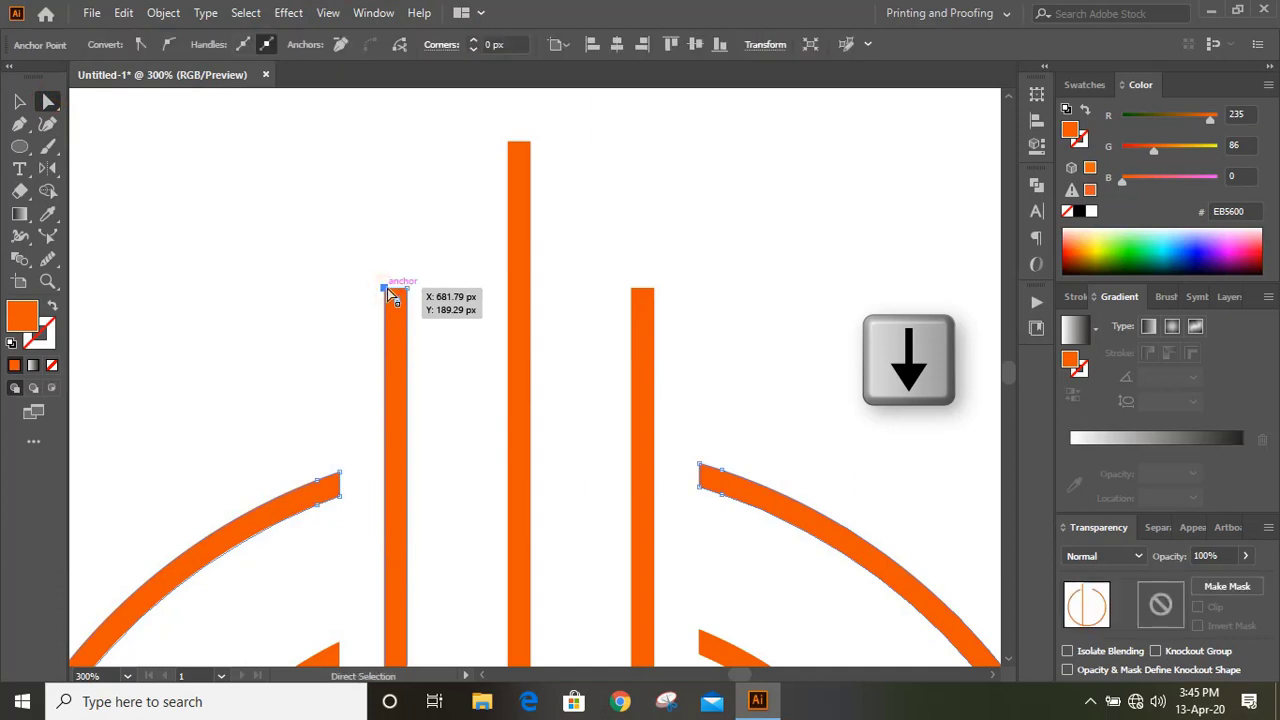
key(Down)
key(Down)
key(Down)
key(Down)
key(Down)
key(Down)
key(Down)
key(Down)
key(Down)
key(Down)
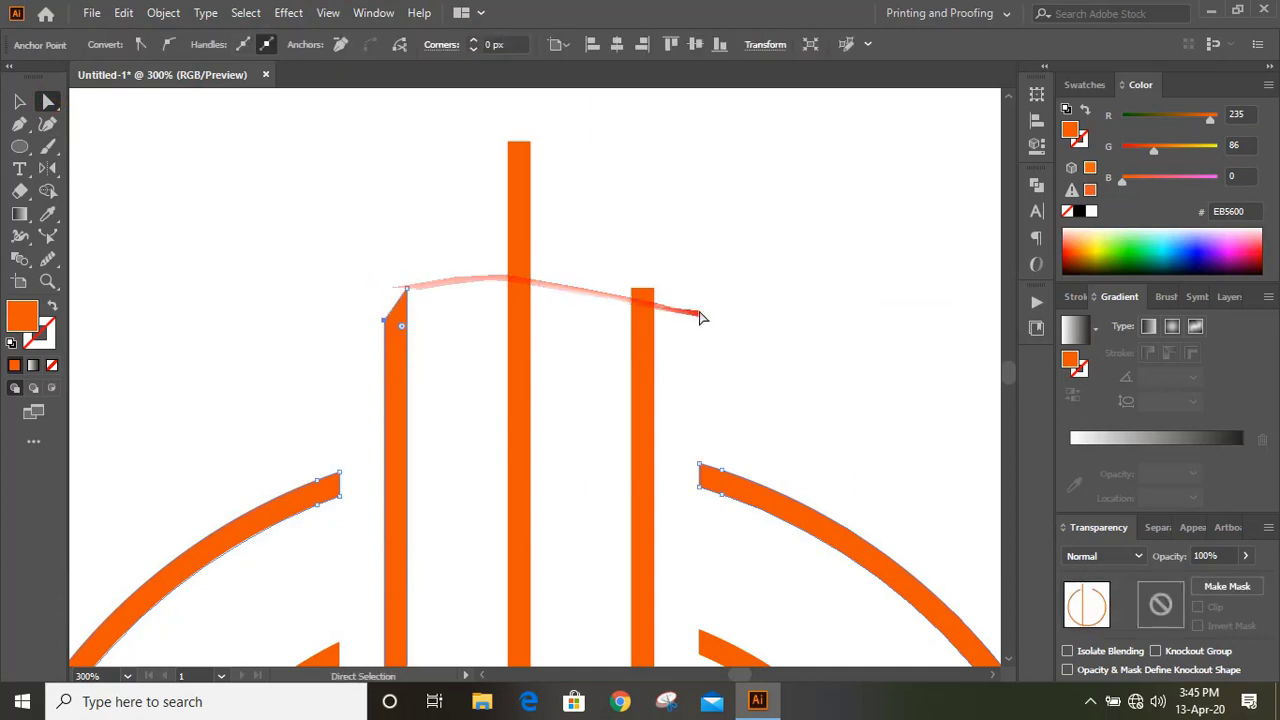
click(653, 288)
key(Down)
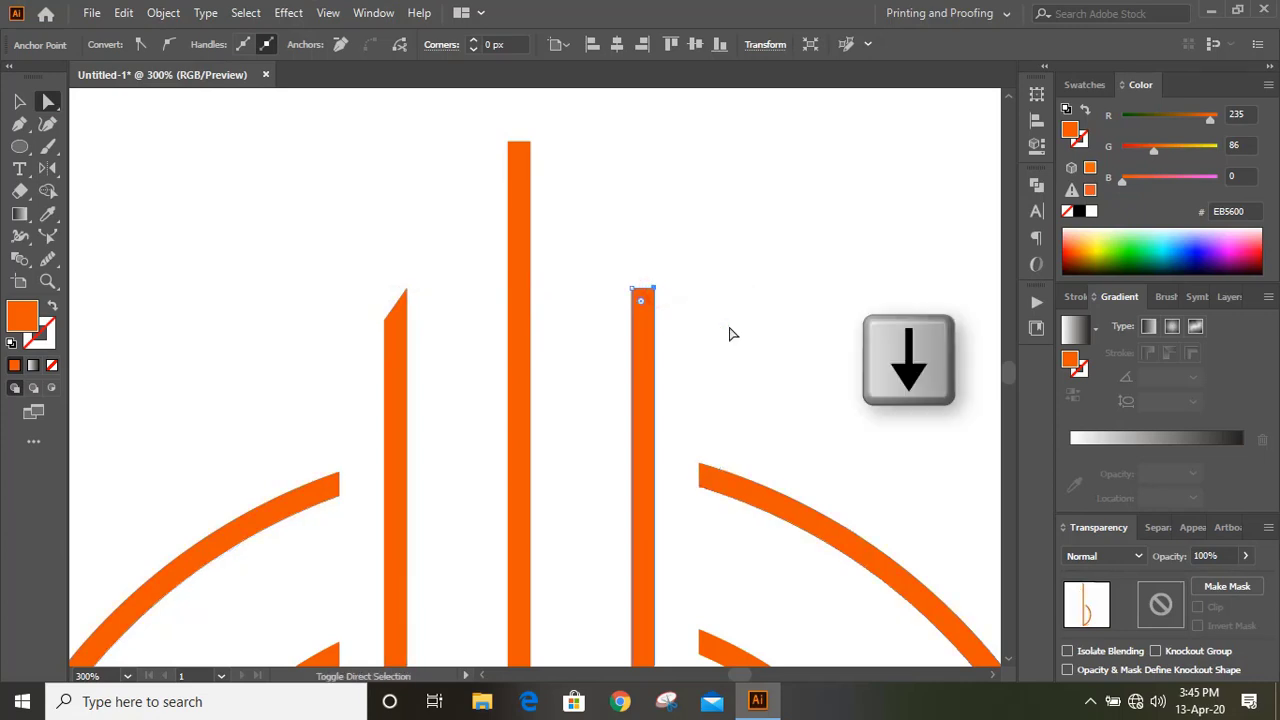
scroll(743, 316, up, 3)
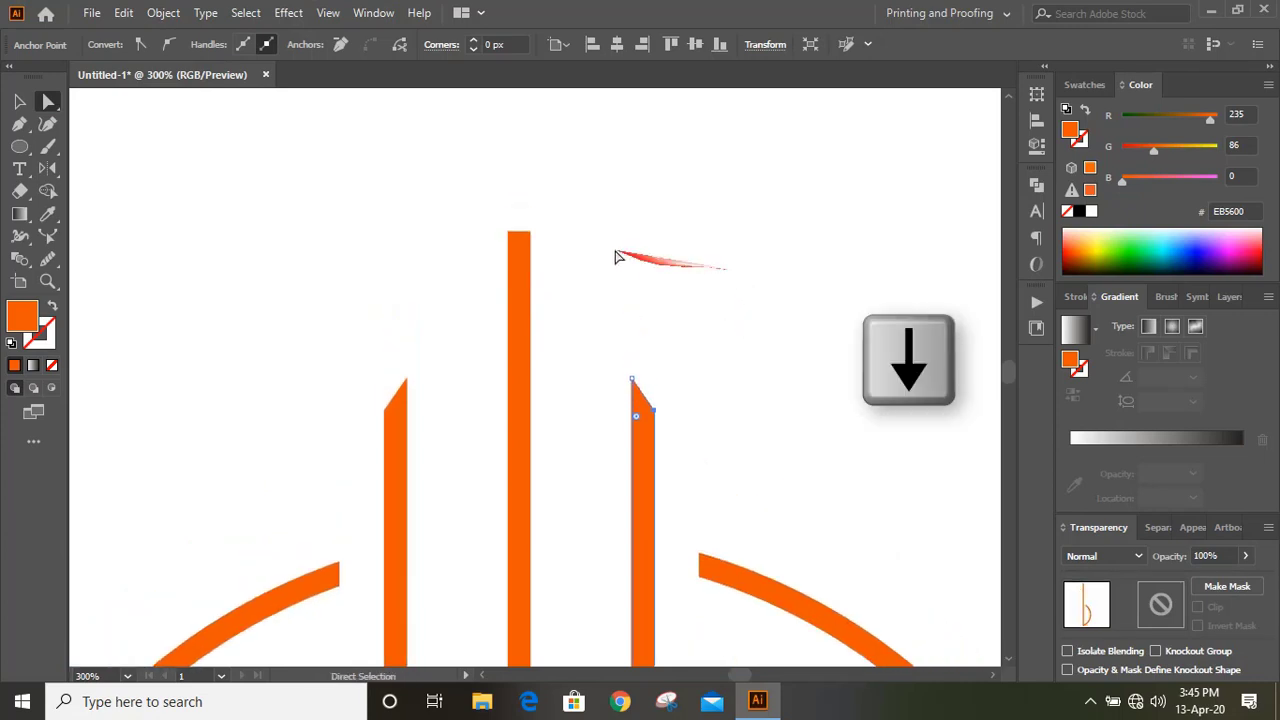
click(529, 233)
key(Down)
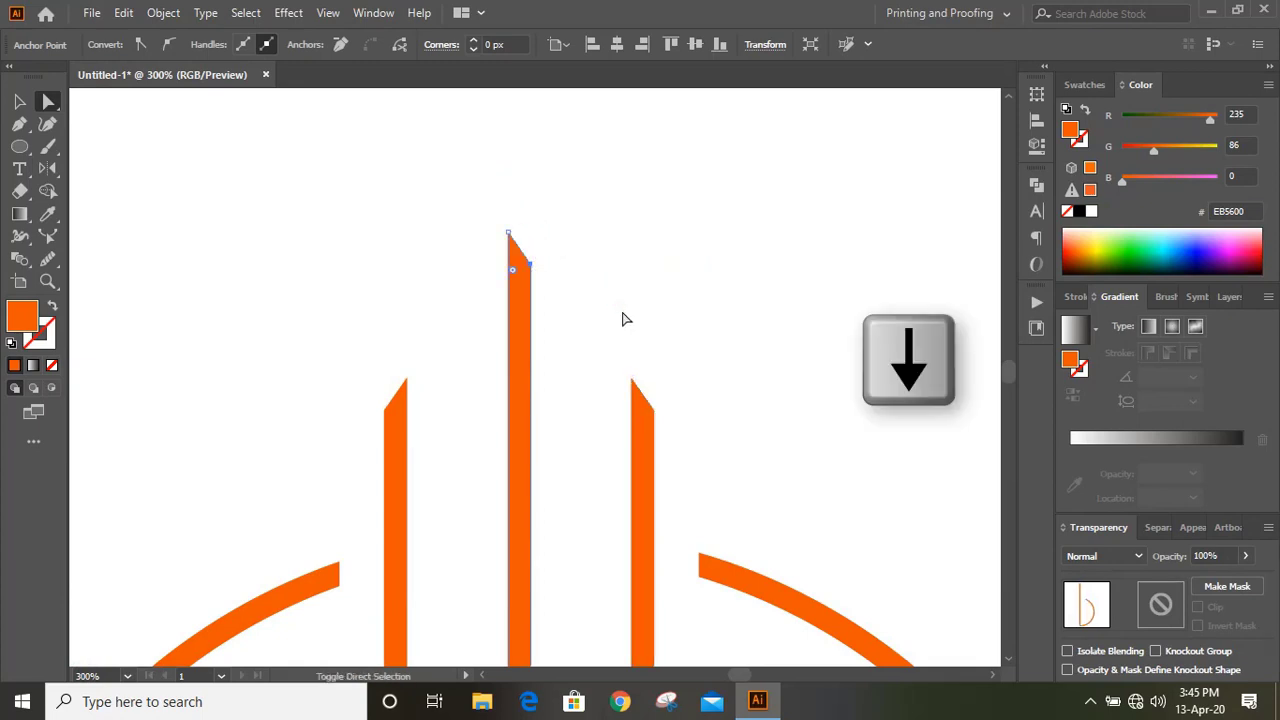
- Recolour the whole logo black and view it beside the sketch photo
click(19, 101)
click(470, 190)
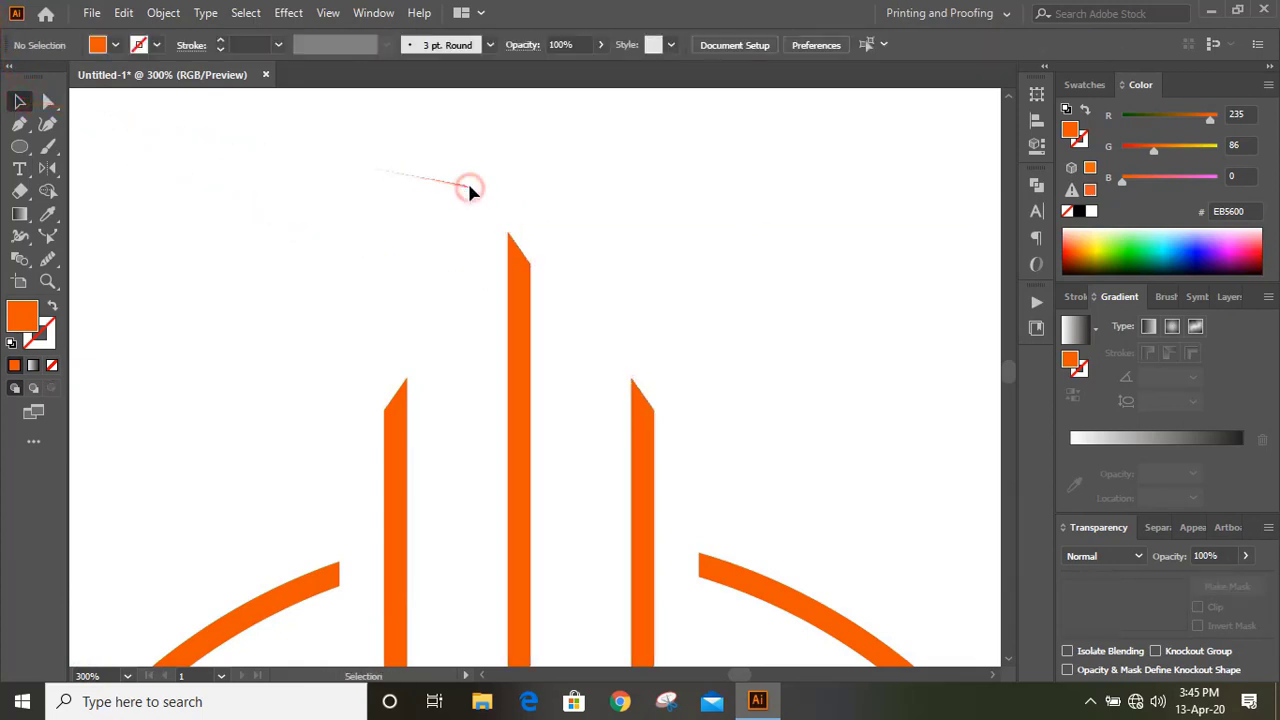
key(ctrl+minus)
key(ctrl+minus)
key(ctrl+minus)
key(ctrl+minus)
key(ctrl+minus)
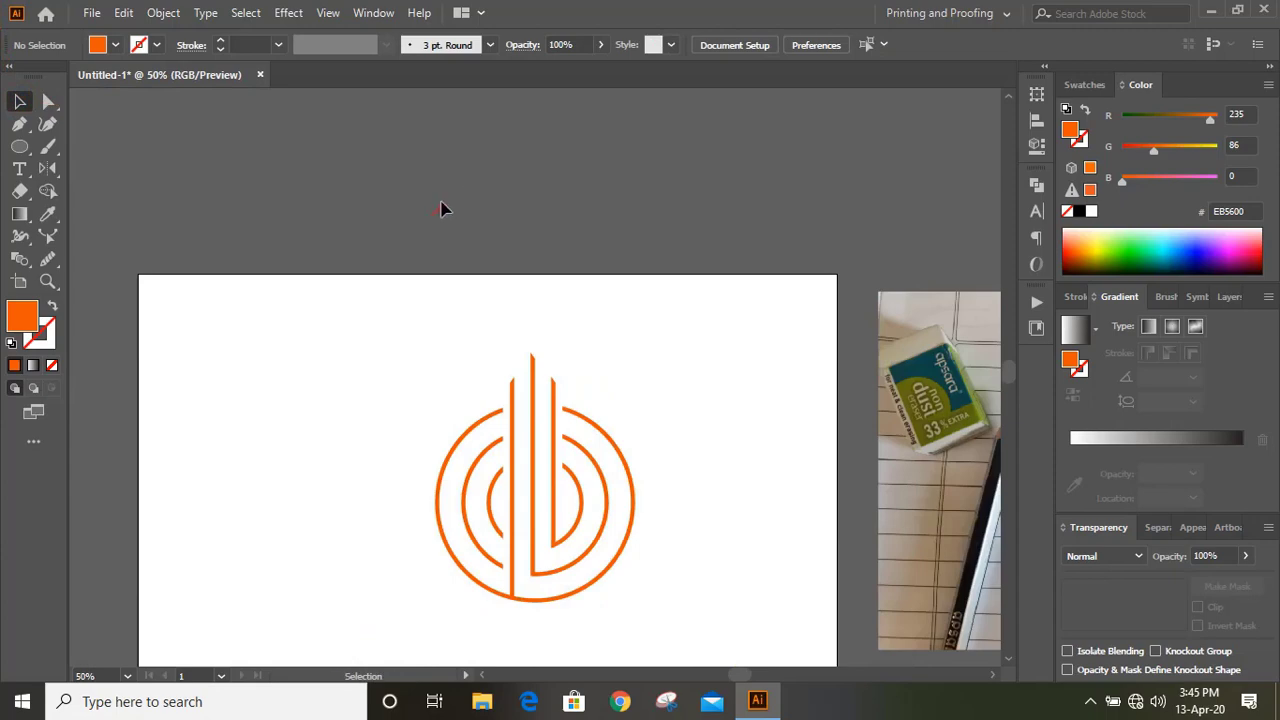
scroll(446, 206, down, 3)
drag(394, 166, 743, 489)
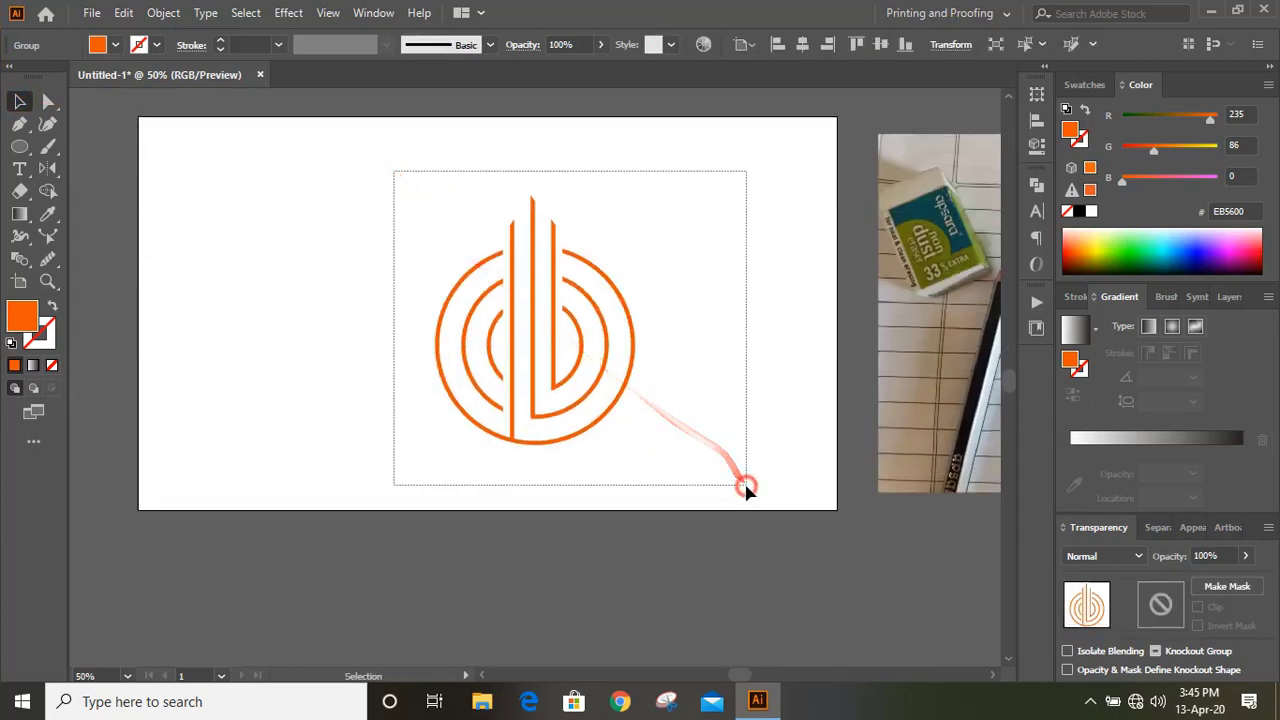
click(1079, 211)
click(727, 426)
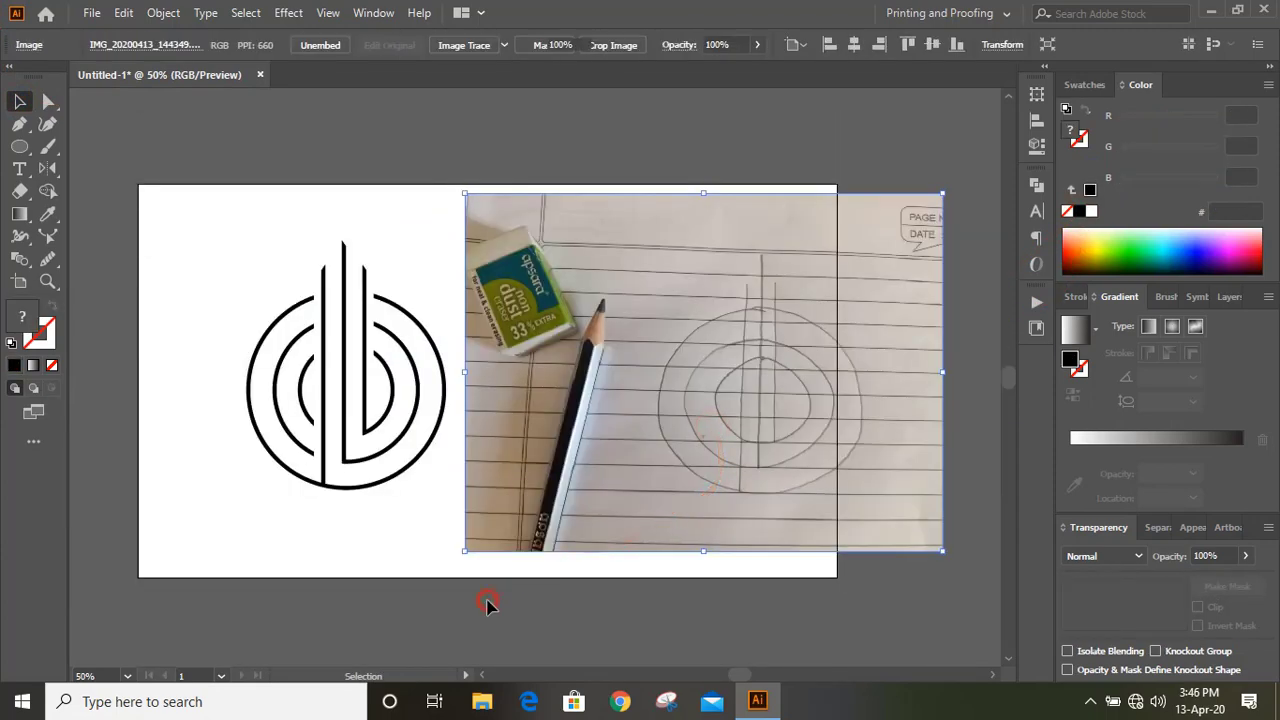
click(487, 601)
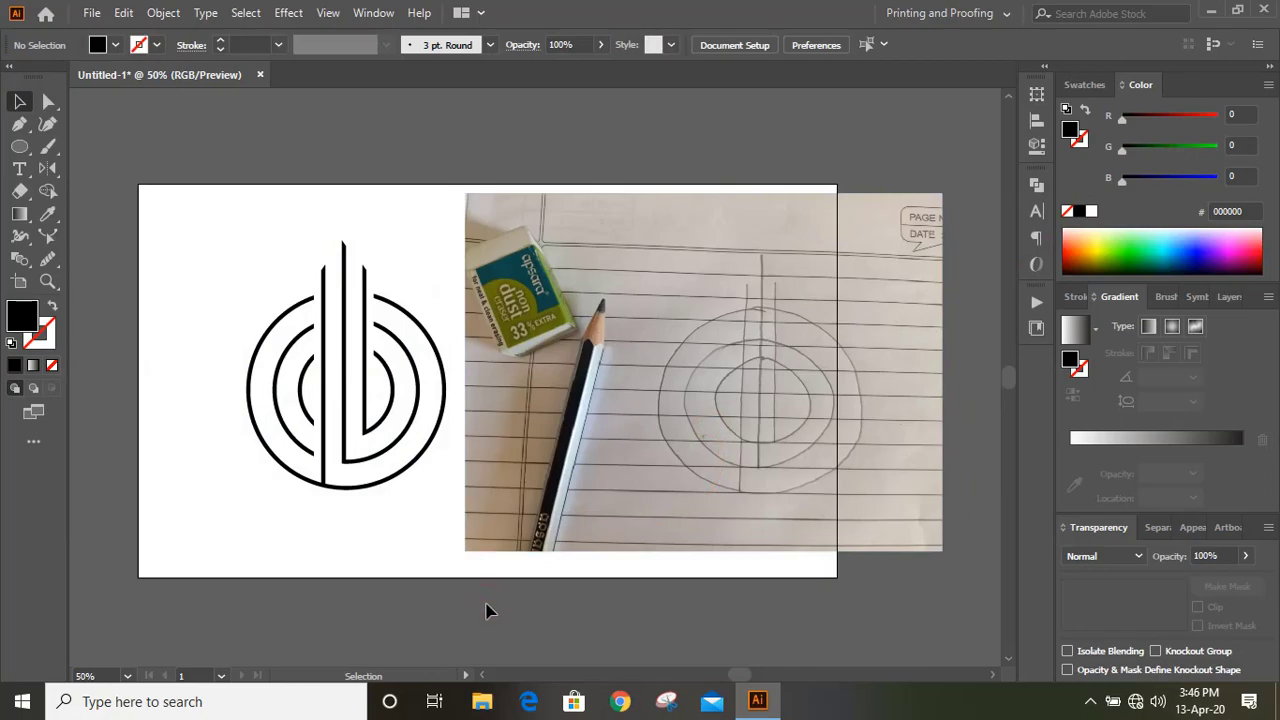